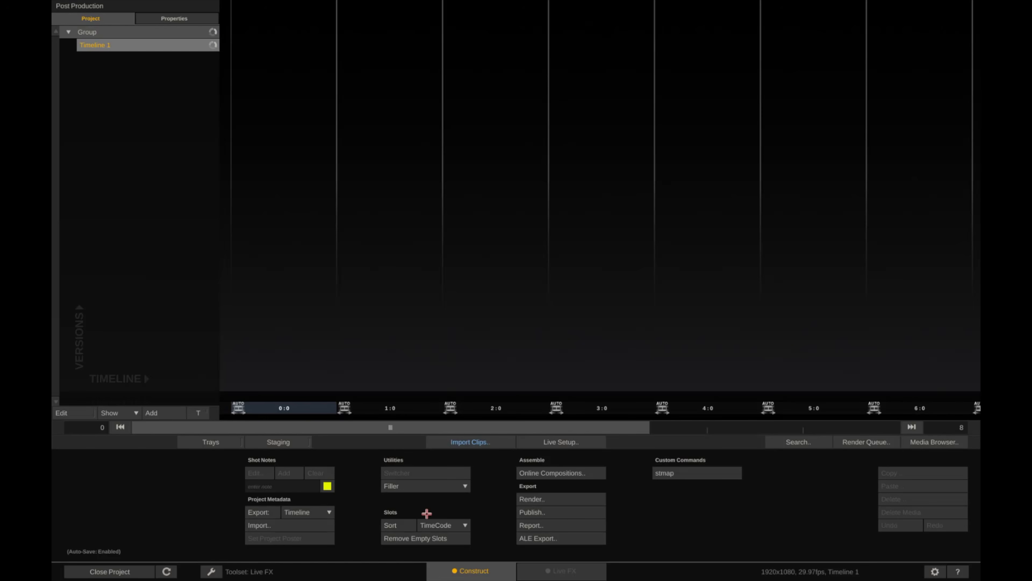
- Switch the project's toolset from Live FX to Finishing
click(212, 572)
click(213, 572)
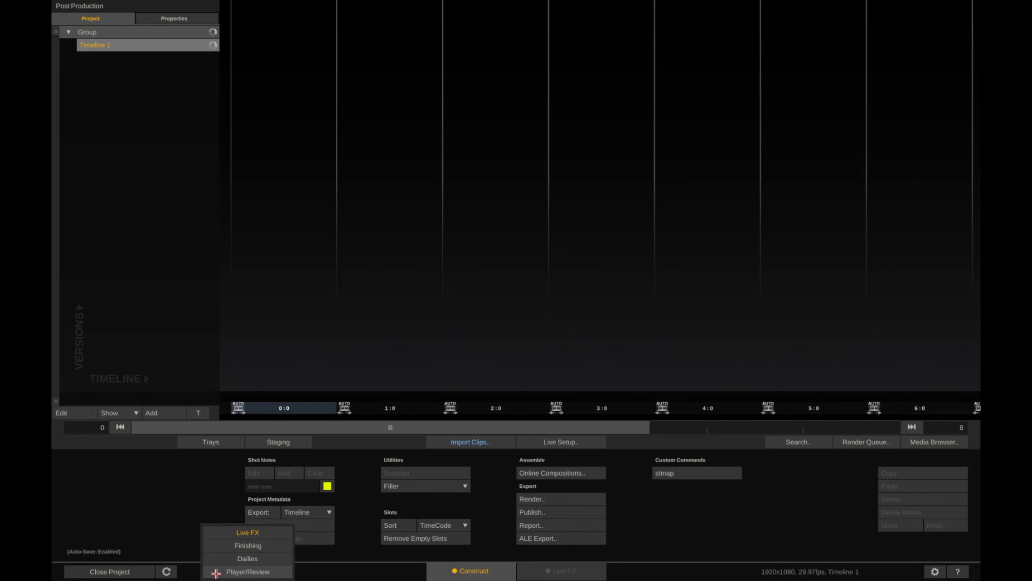
click(215, 571)
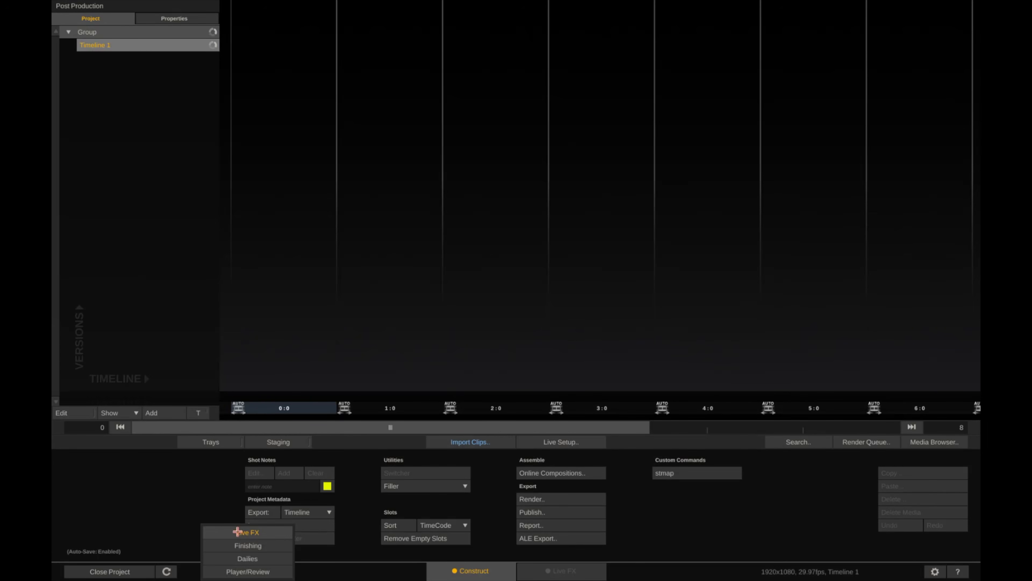
click(215, 571)
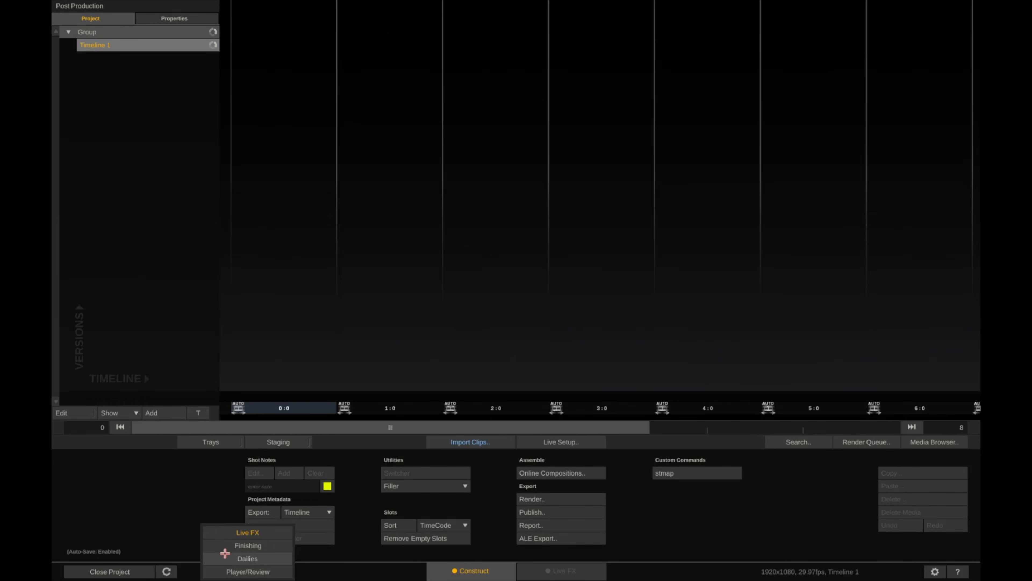
click(237, 546)
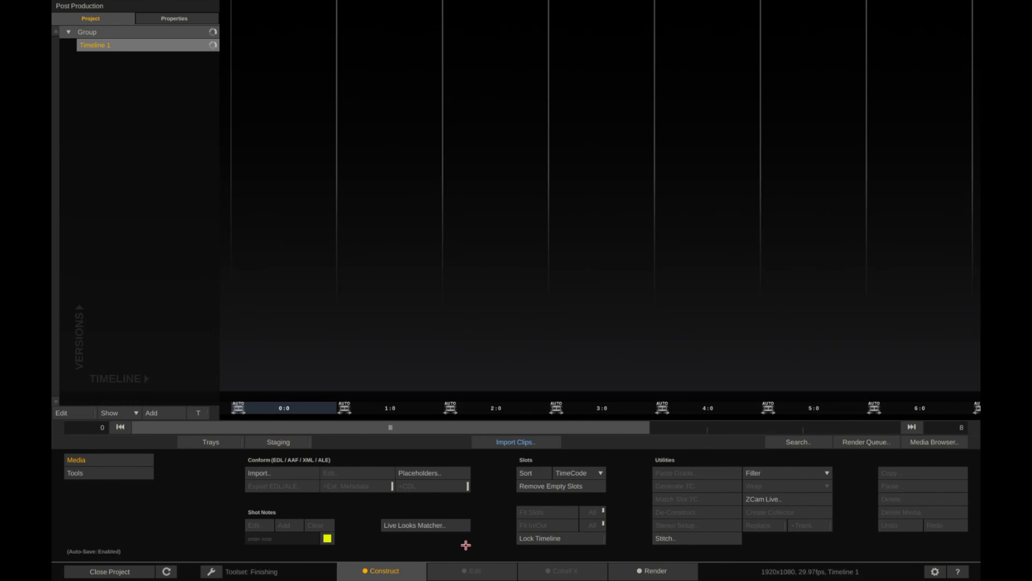
- Import Live Comp 11_A.mov from the Desktop into the first timeline slot, declining the settings update, and match the timeline to the clip's 59.94 fps
click(522, 439)
scroll(609, 315, down, 5)
click(609, 315)
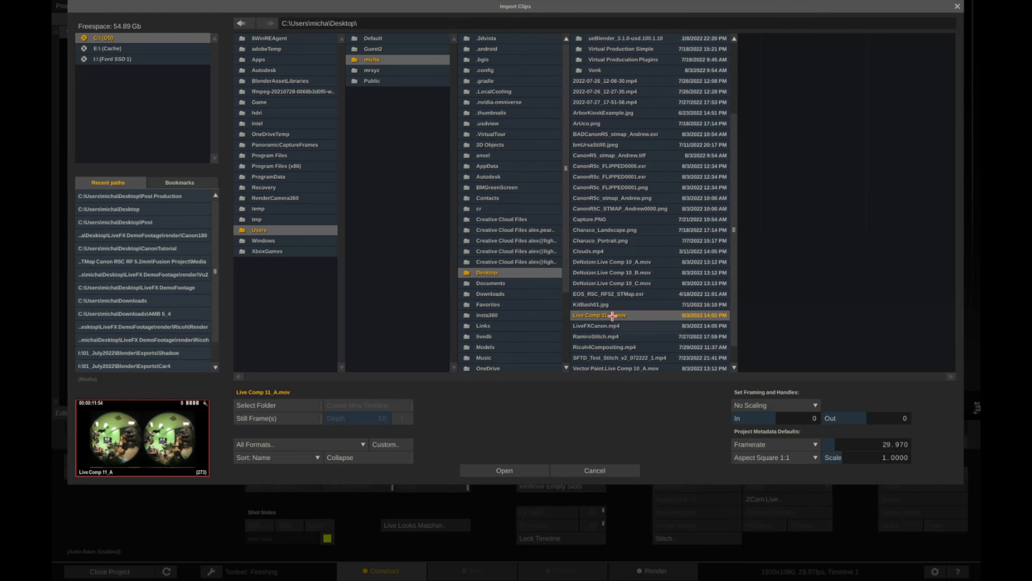
click(505, 470)
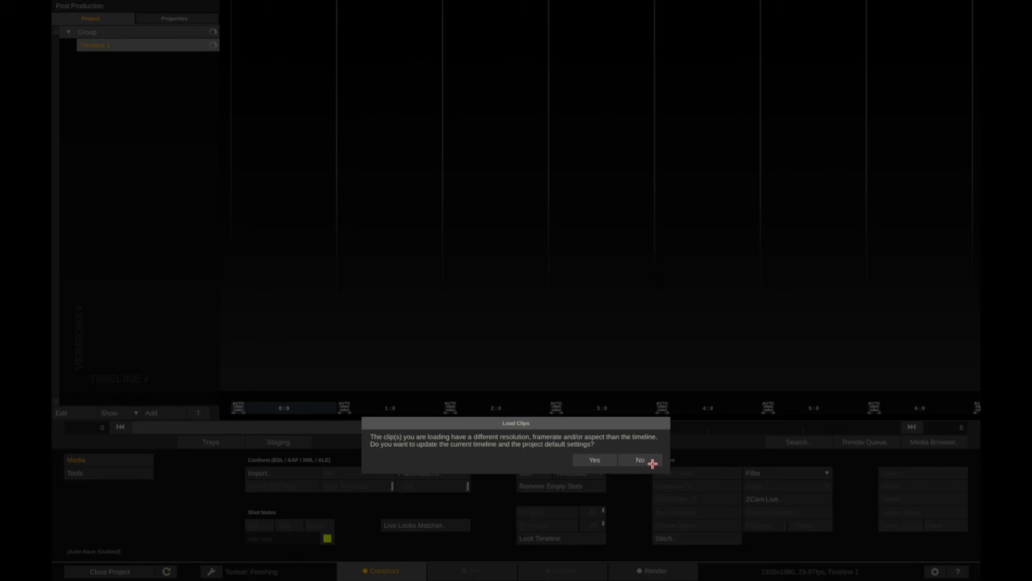
click(640, 460)
click(286, 346)
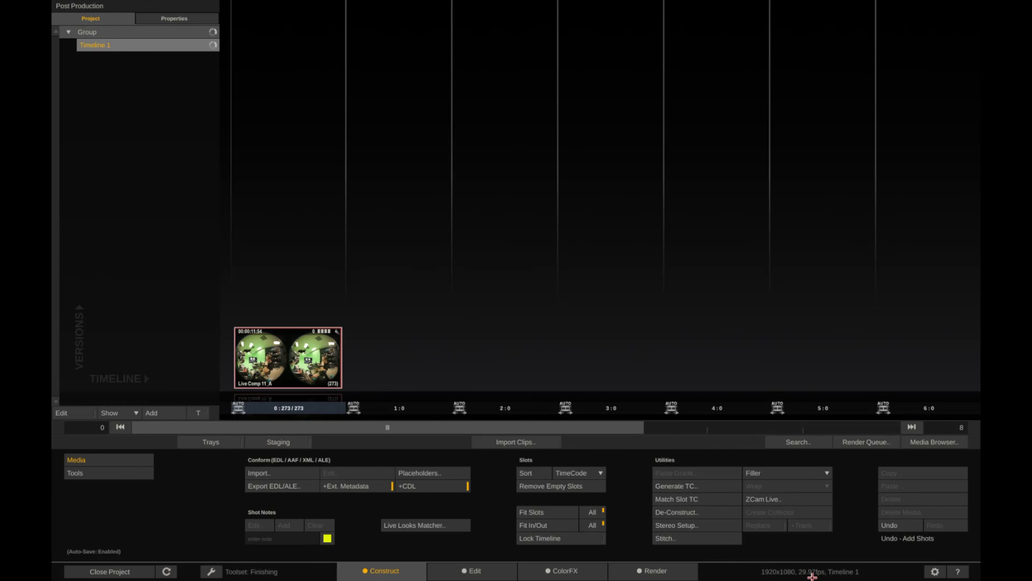
drag(277, 362, 788, 569)
- Import Live Comp 11_A.mov three more times so copies fill the next three timeline slots
click(528, 441)
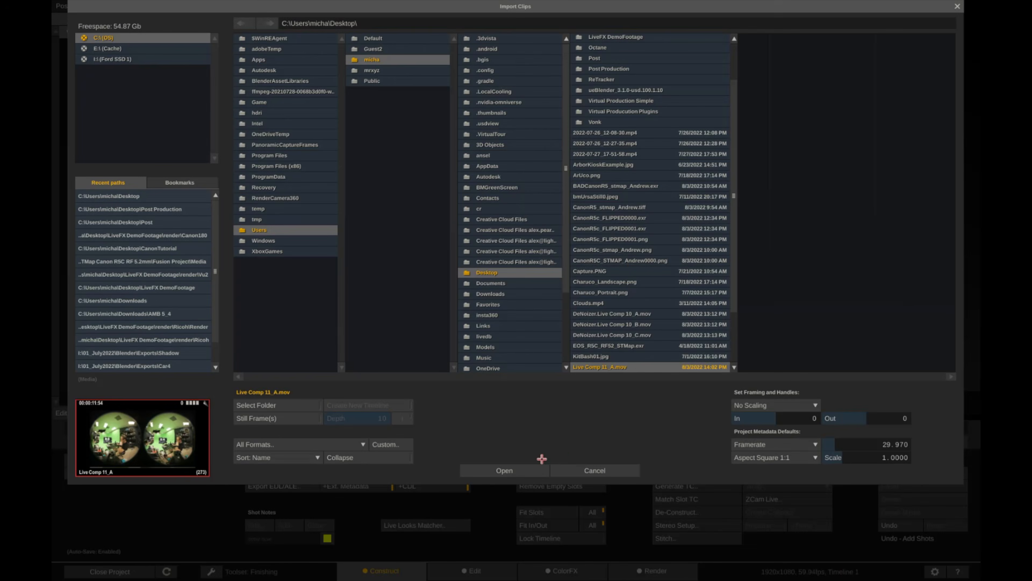
click(518, 470)
click(500, 445)
click(532, 469)
click(523, 439)
click(533, 470)
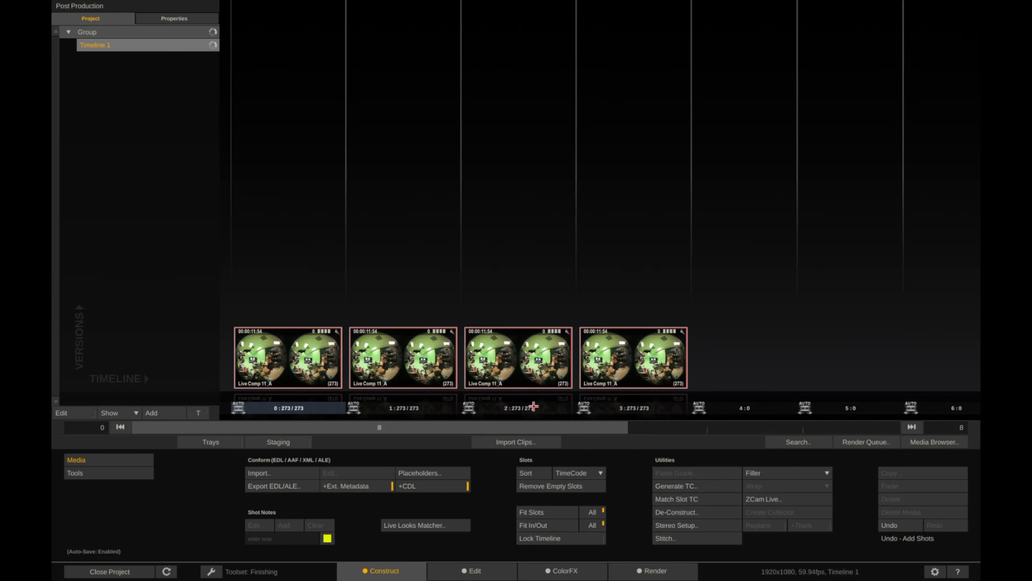
- Open the first timeline clip in ColorFX and close the Manage Stereo window
drag(290, 286, 348, 324)
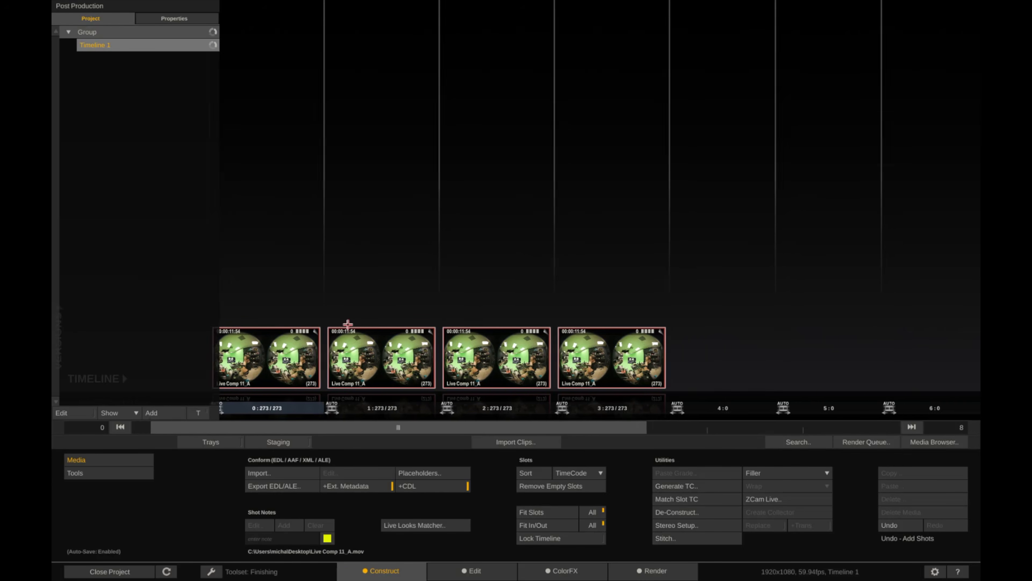
double_click(283, 355)
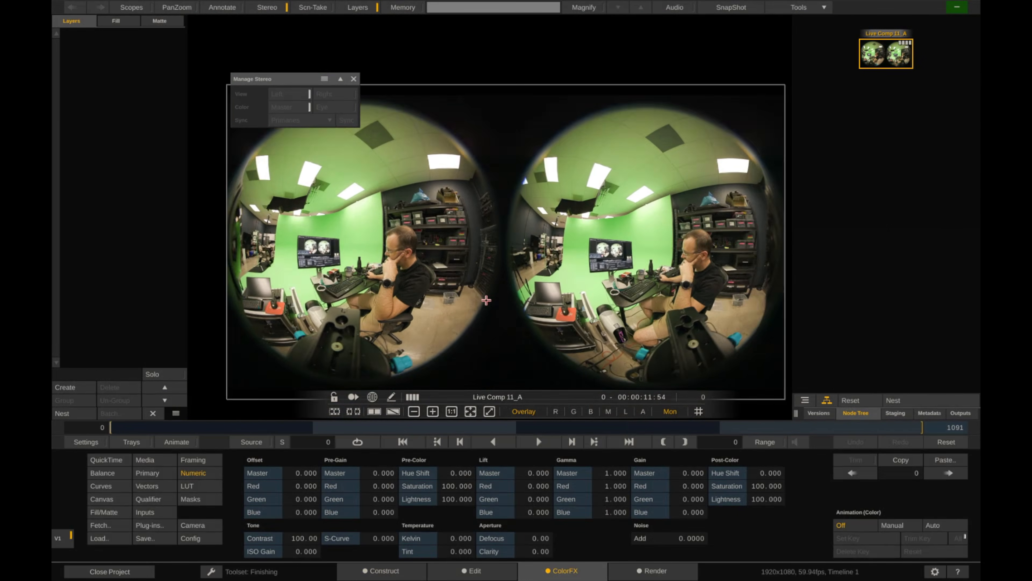
click(355, 80)
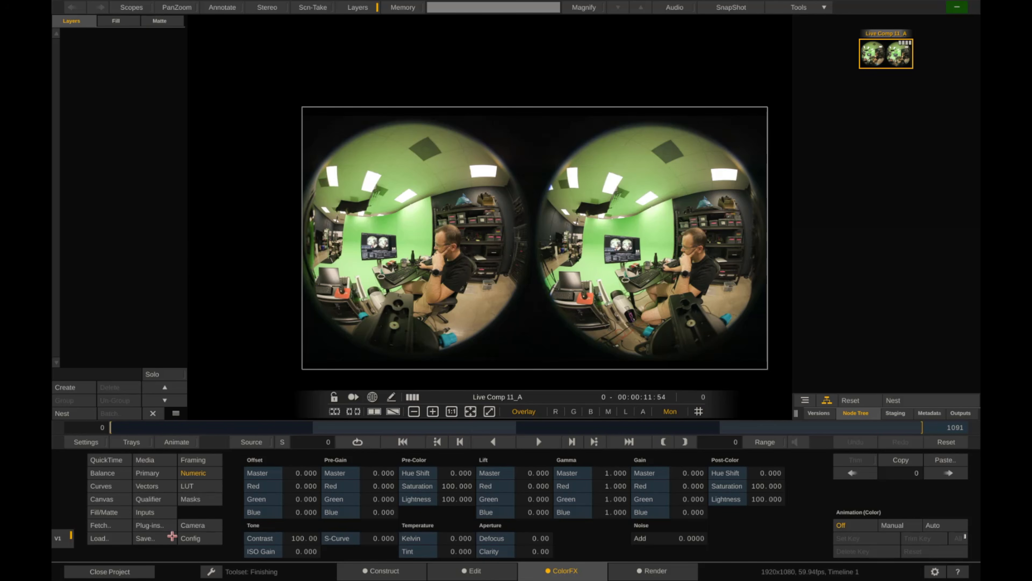
- Apply the uvmap_3vis Matchbox shader on a layer of the clip and rename that layer Stitch
click(150, 525)
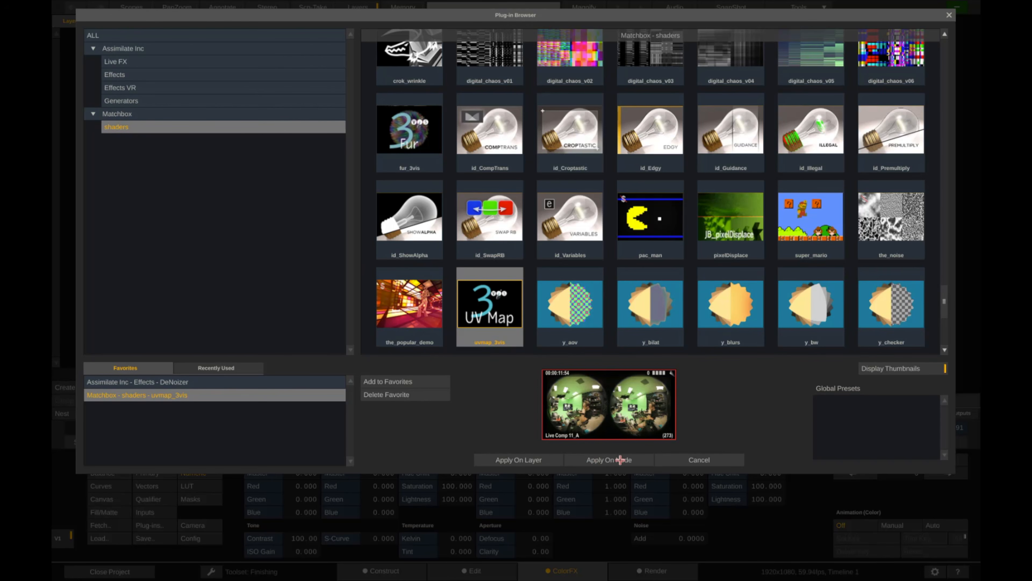
click(520, 460)
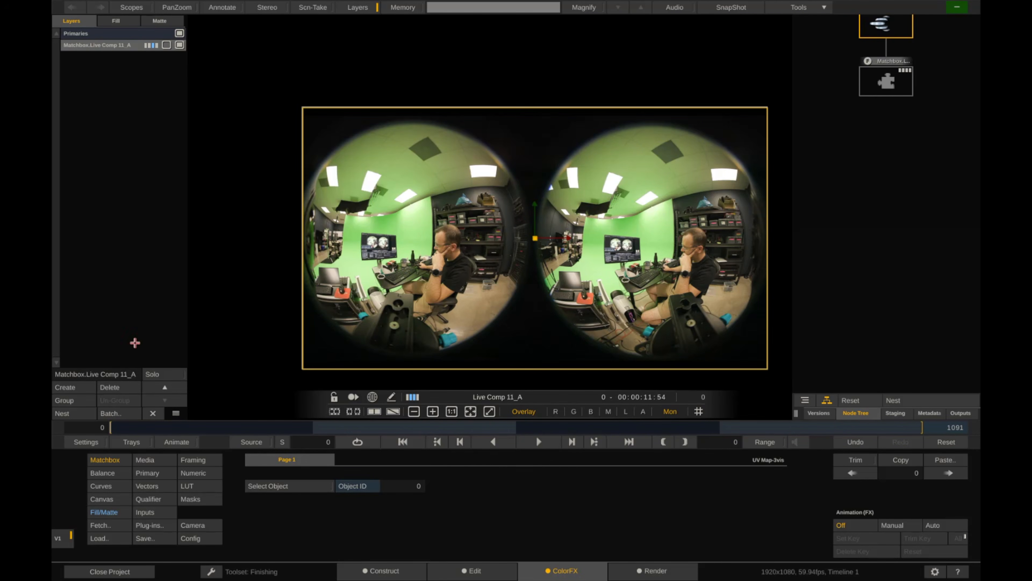
drag(135, 374, 53, 375)
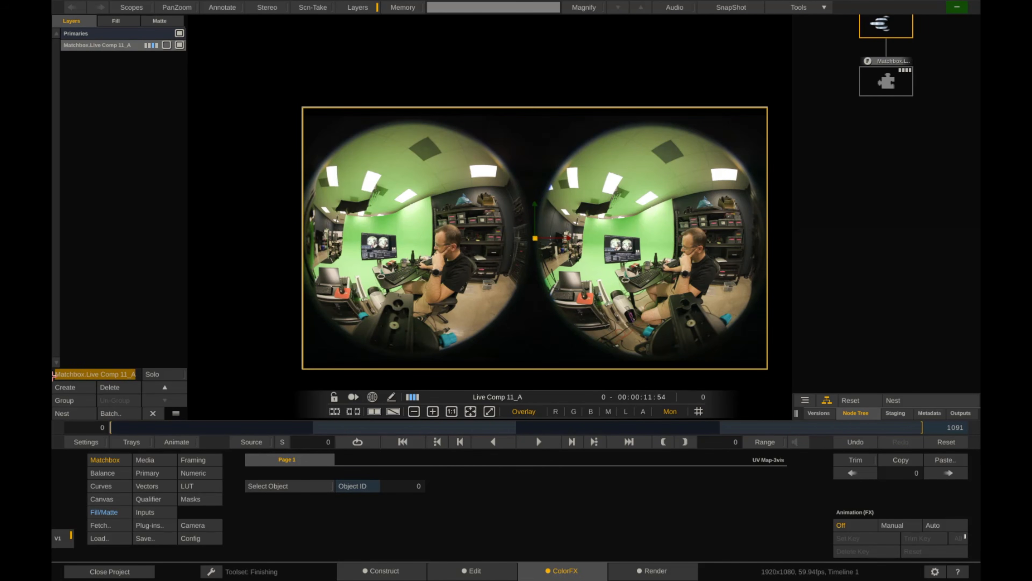
text(Stitch)
key(Return)
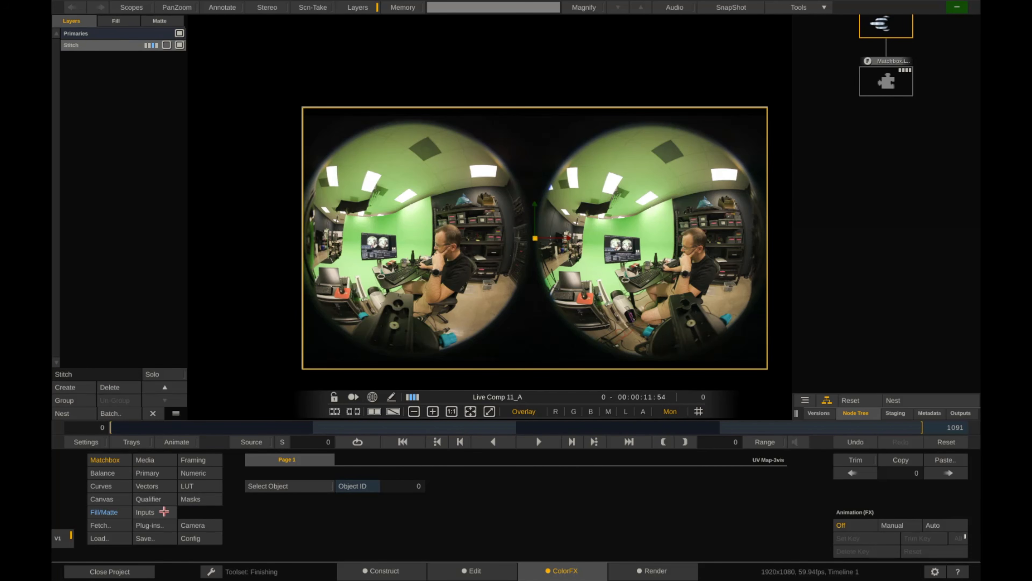
- Load EOS_R5C_RF52_STMap.exr from the Desktop as the UV Map input of the Stitch layer
click(160, 512)
click(362, 464)
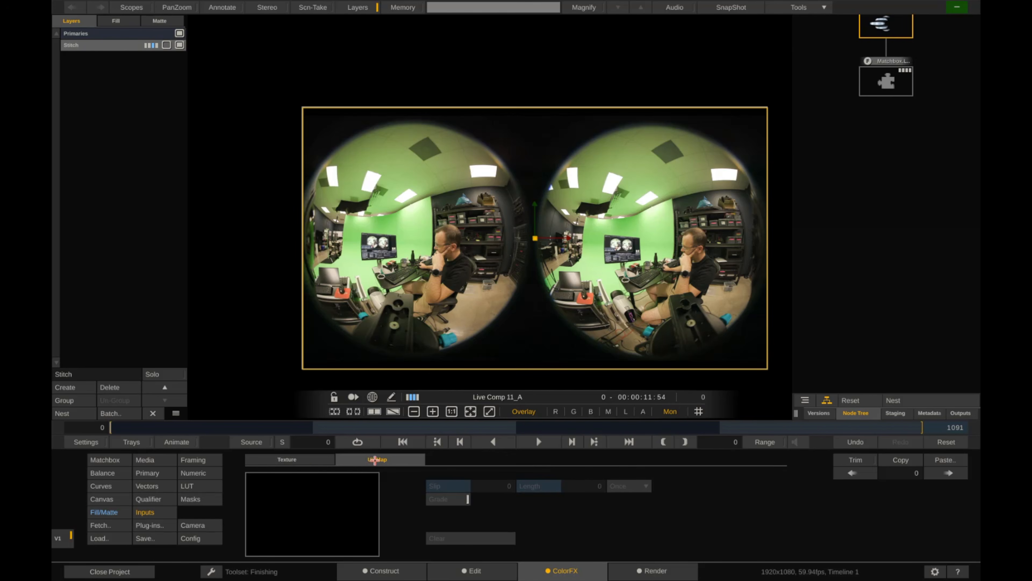
click(320, 526)
click(330, 521)
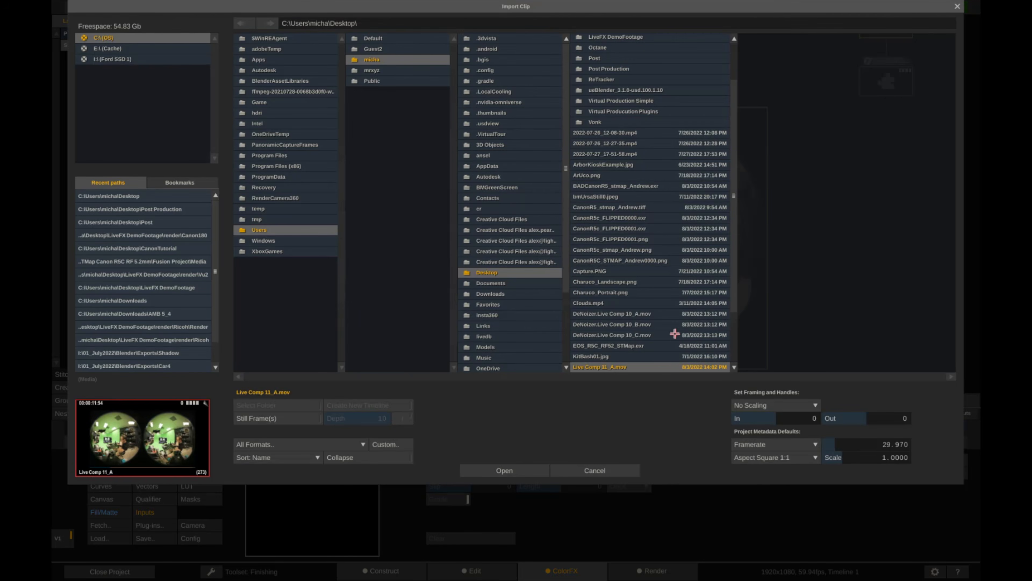
click(610, 346)
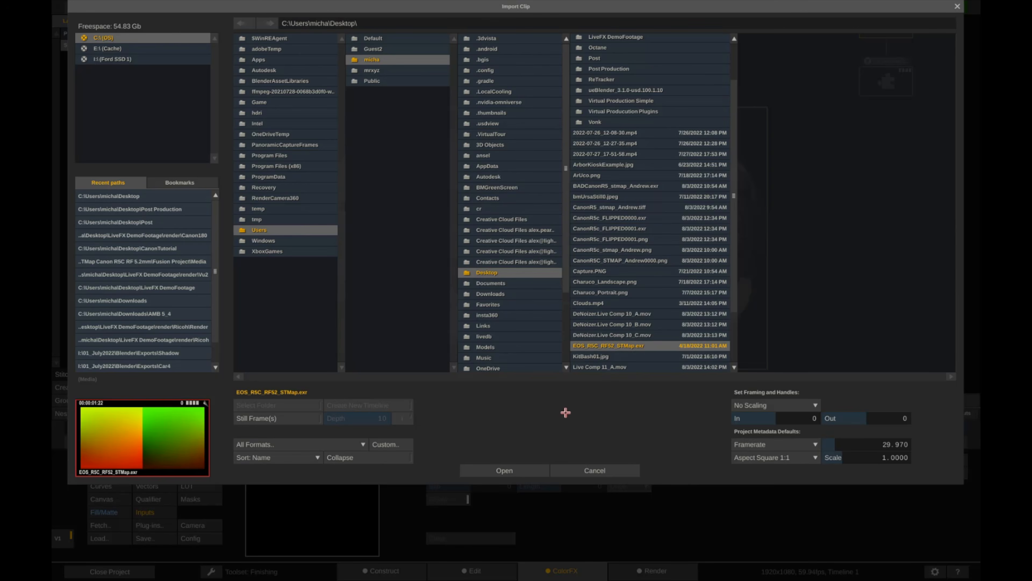
click(504, 470)
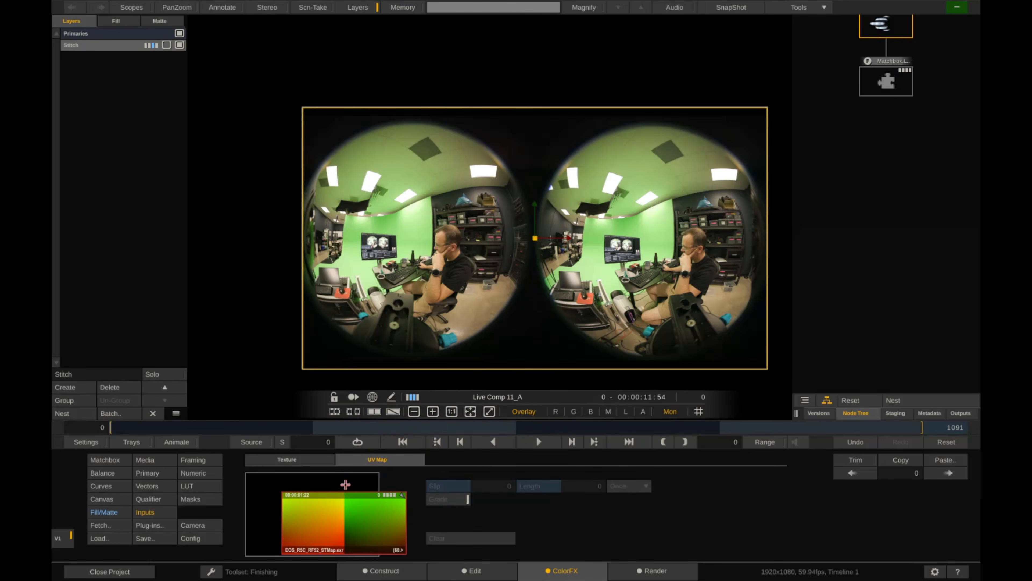
click(345, 484)
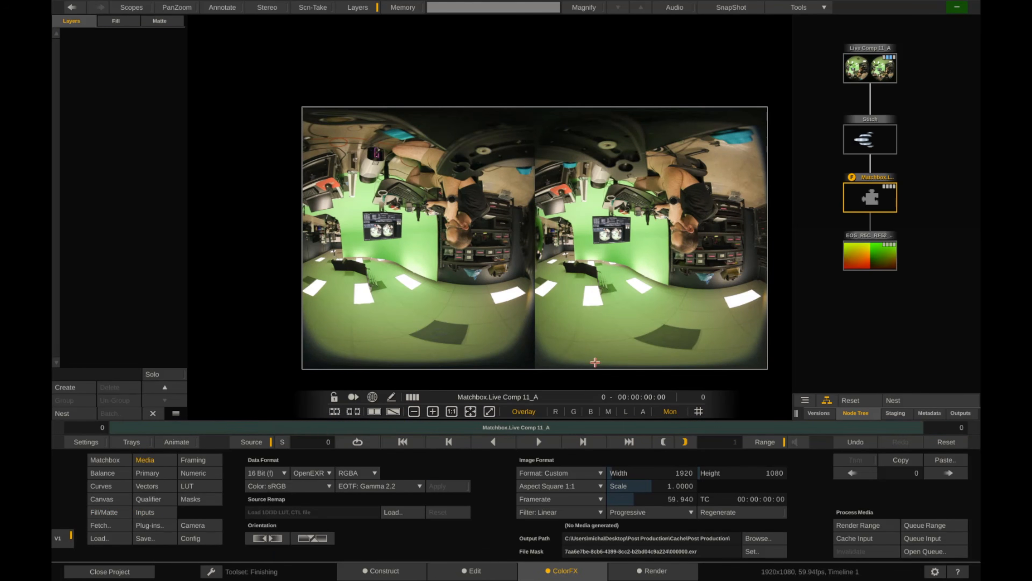
- Flip the Matchbox node's image vertically through its media orientation setting
click(890, 68)
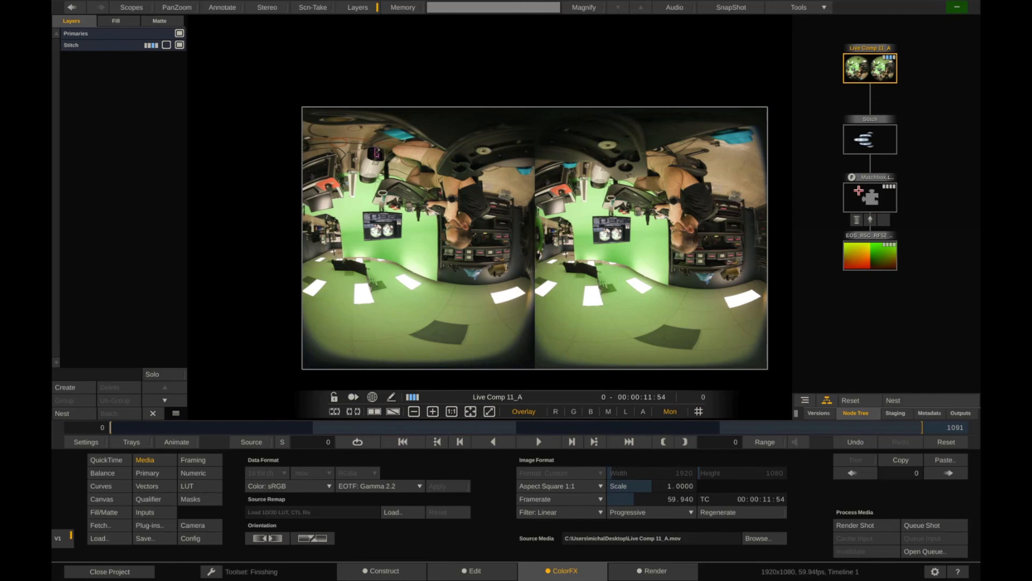
click(871, 198)
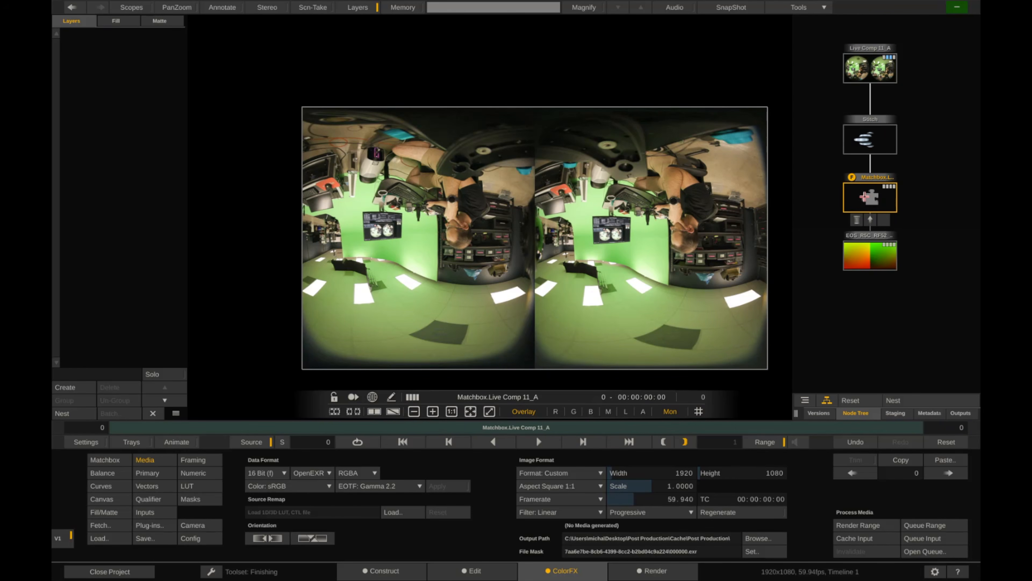
click(121, 460)
click(146, 460)
click(312, 538)
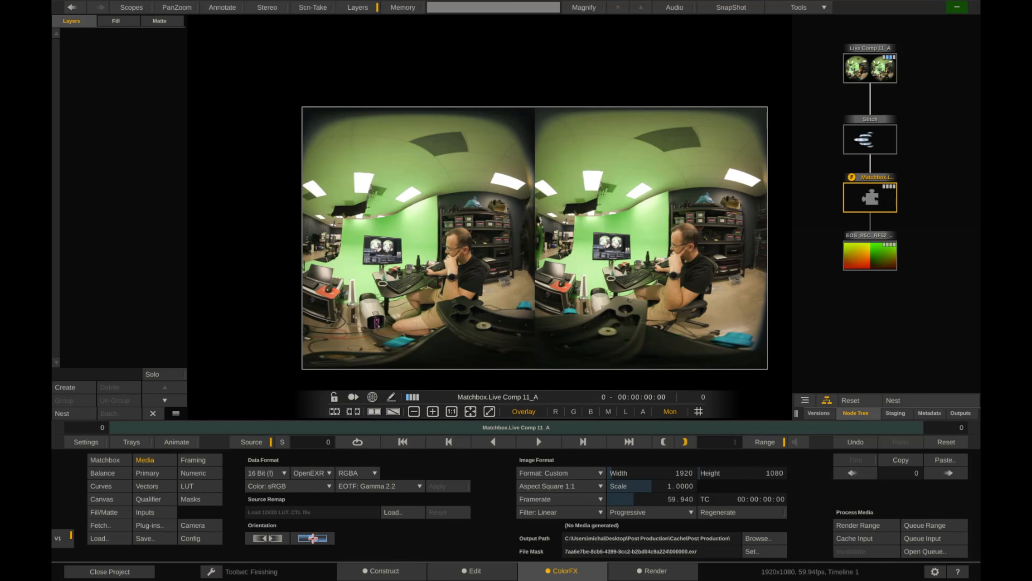
- Create a layer named CloneStamp on the Live Comp 11_A node and apply the Vector Paint effect on it
click(905, 81)
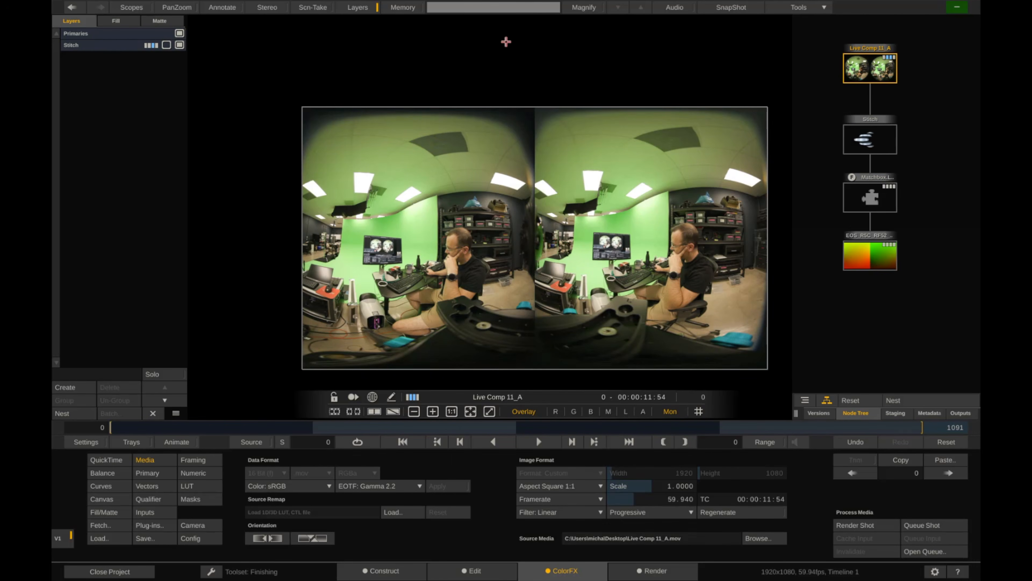
click(73, 386)
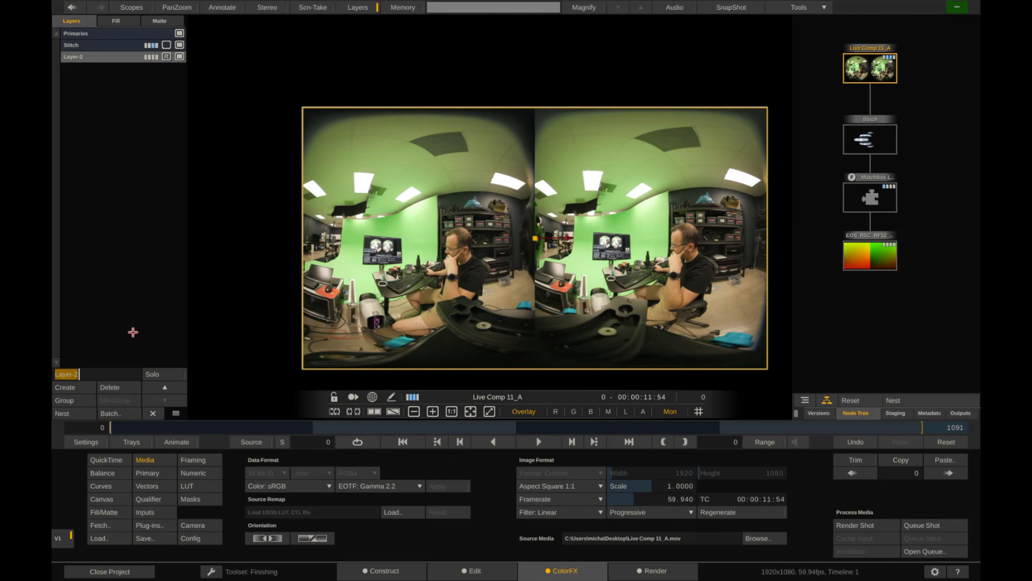
text(CloneS)
click(150, 525)
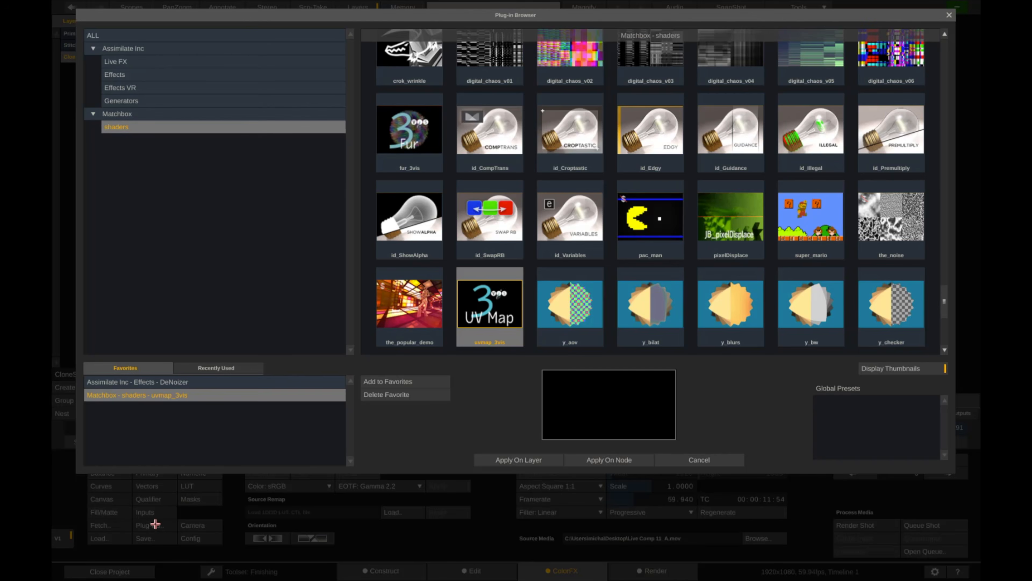
click(139, 79)
click(491, 269)
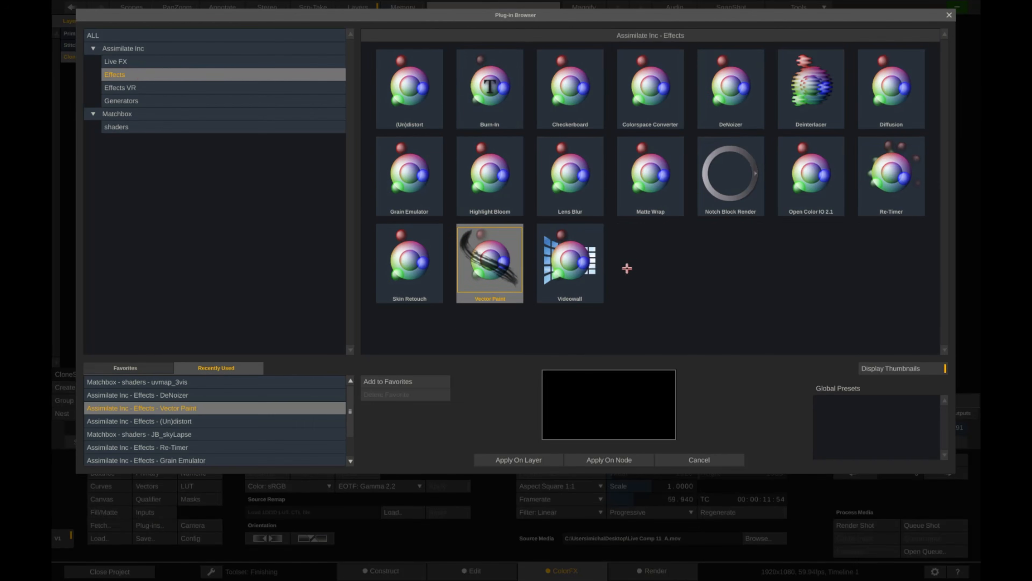
click(519, 460)
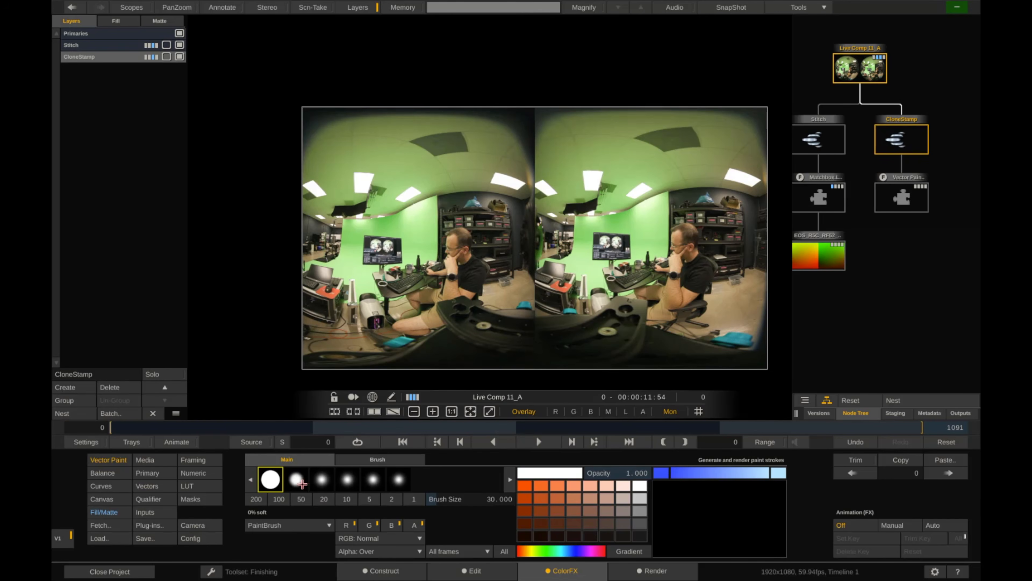
- Set Vector Paint to Clone mode with a 40% soft brush and a brush size of about 60
click(299, 527)
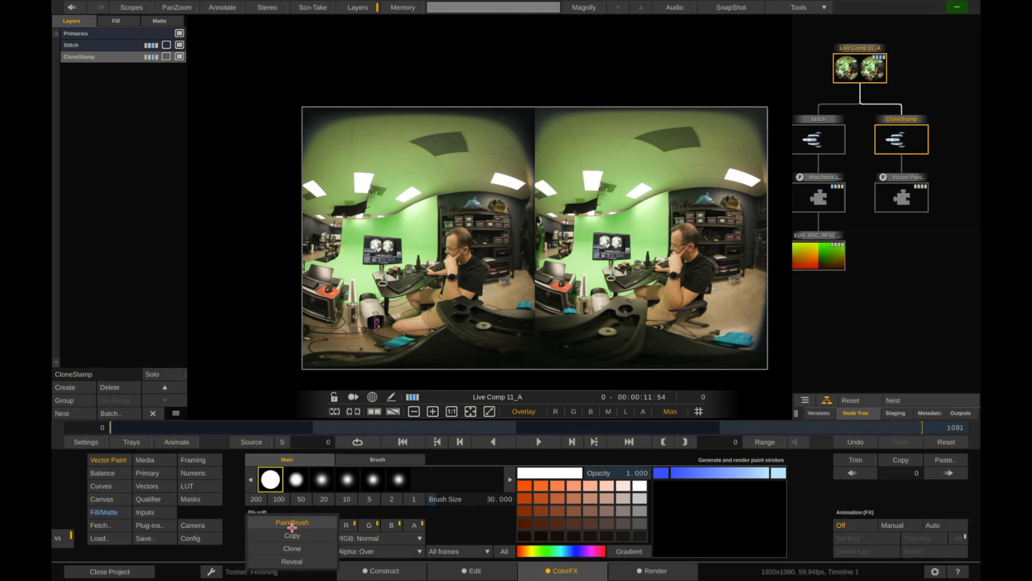
click(288, 547)
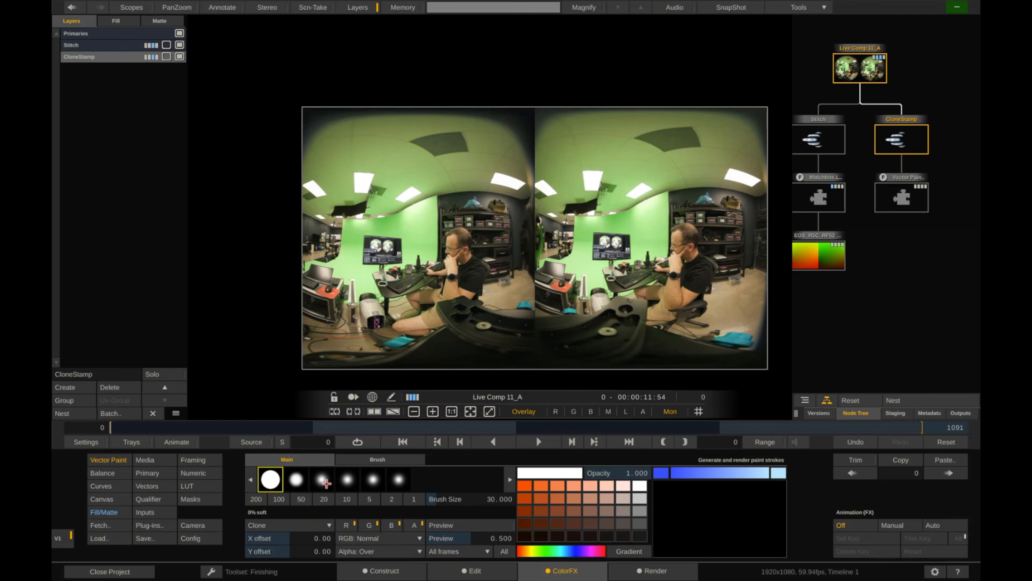
click(399, 479)
click(330, 482)
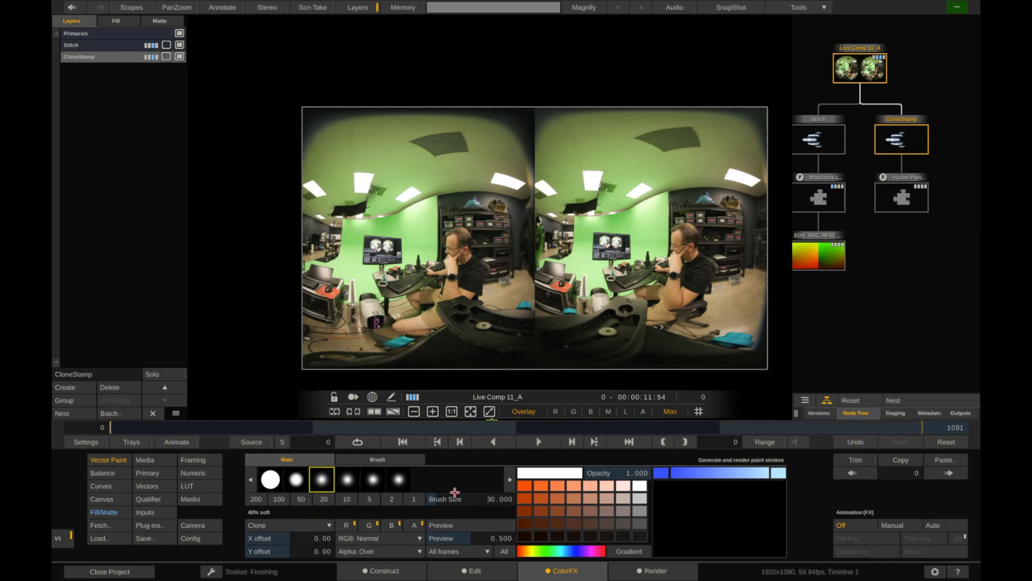
click(299, 503)
drag(443, 505, 448, 505)
- Clone from the right-eye image's right edge onto the dark right edge of the left-eye image, painting down beside the shelves
scroll(514, 261, up, 4)
scroll(570, 274, down, 3)
drag(634, 255, 618, 258)
scroll(676, 243, up, 4)
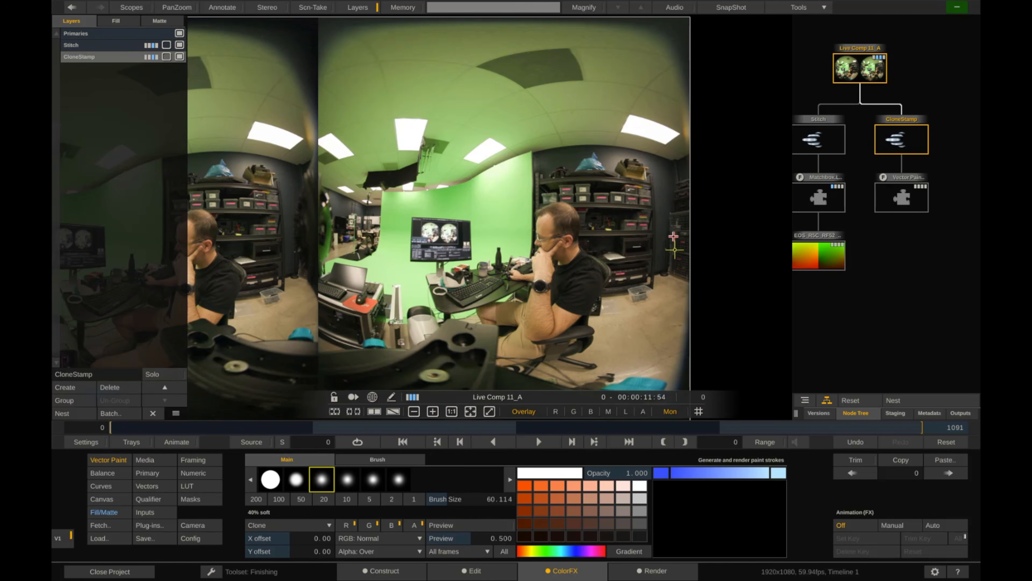
mouse_move(672, 242)
mouse_down()
mouse_move(577, 228)
mouse_move(285, 235)
mouse_move(347, 226)
mouse_move(296, 233)
mouse_up()
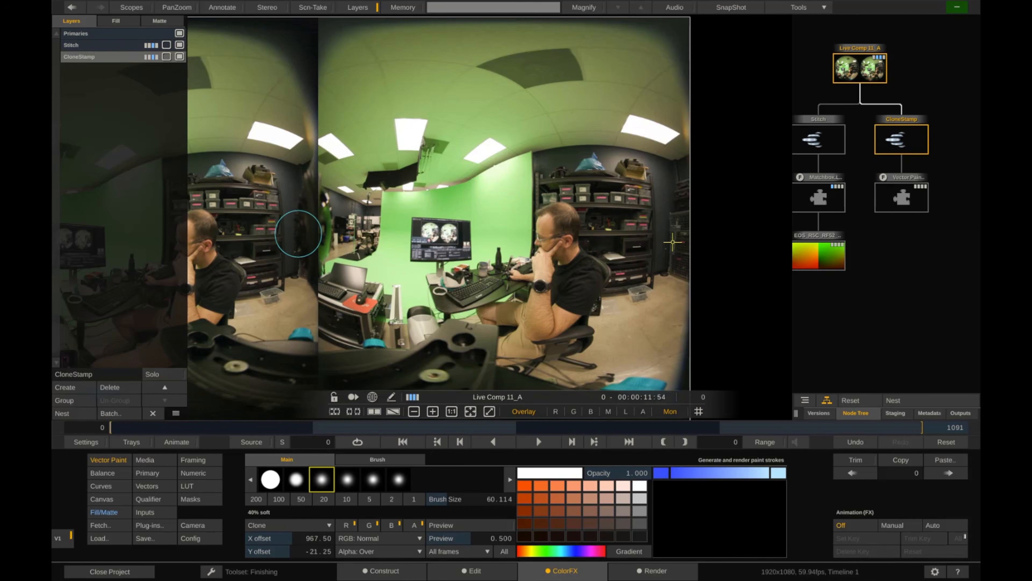
ctrl+click(300, 232)
mouse_move(299, 234)
mouse_down()
mouse_move(300, 183)
mouse_move(292, 281)
mouse_up()
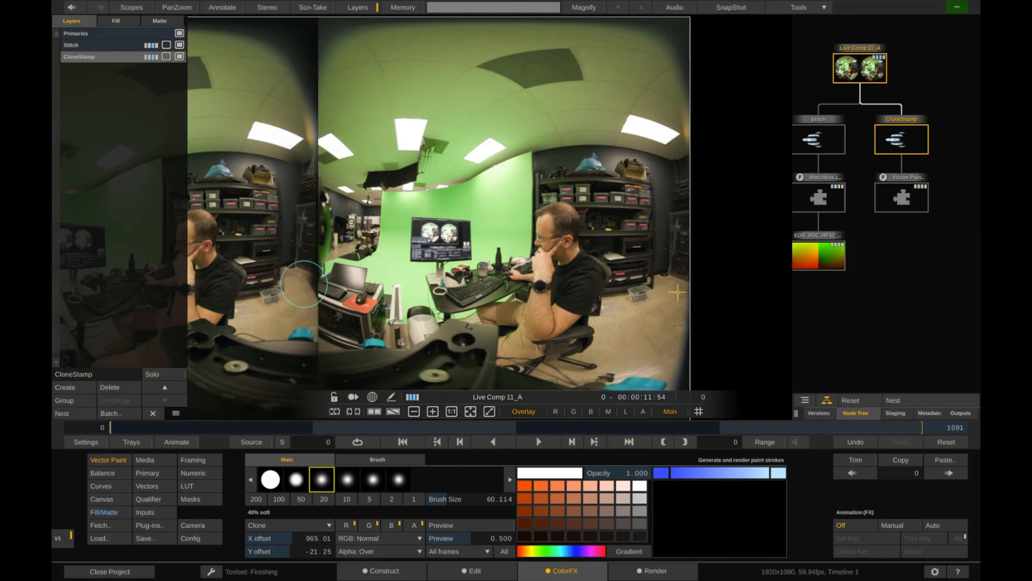
- Sample the left-eye image's left edge and clone it over the dark left edge of the right-eye image
drag(308, 275, 475, 276)
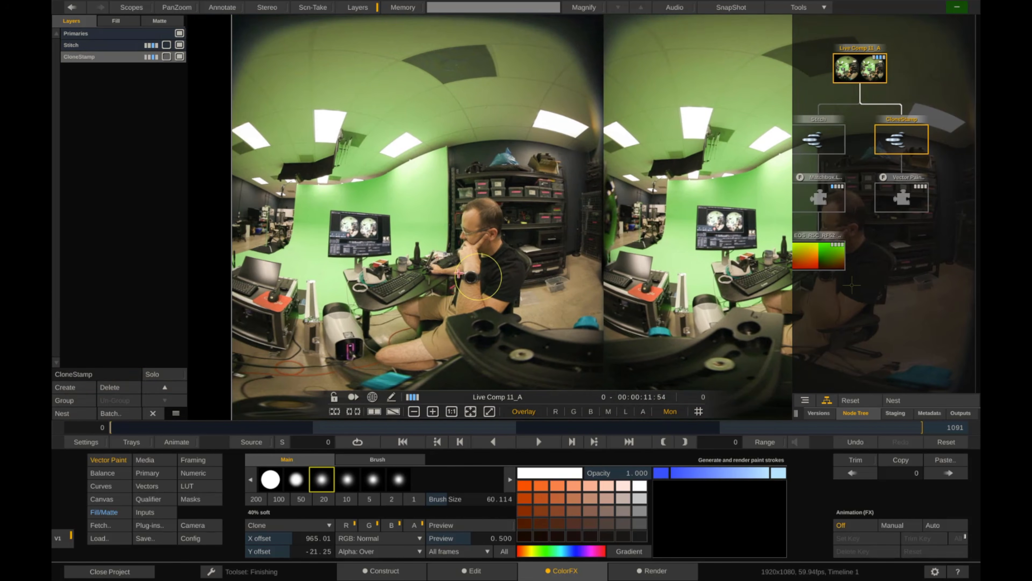
alt+click(240, 232)
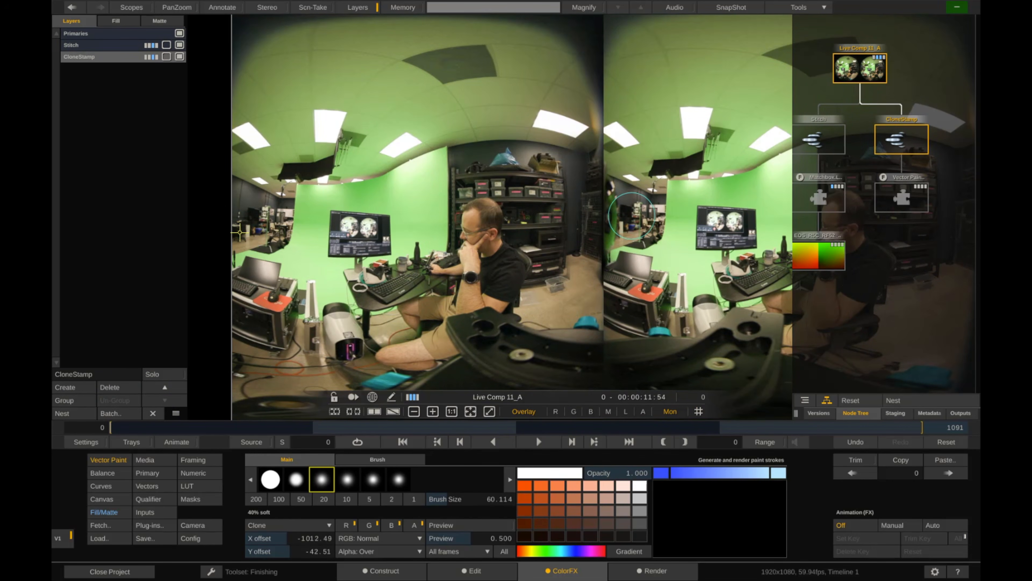
mouse_move(620, 215)
mouse_down()
mouse_move(616, 188)
mouse_move(615, 244)
mouse_move(612, 167)
mouse_up()
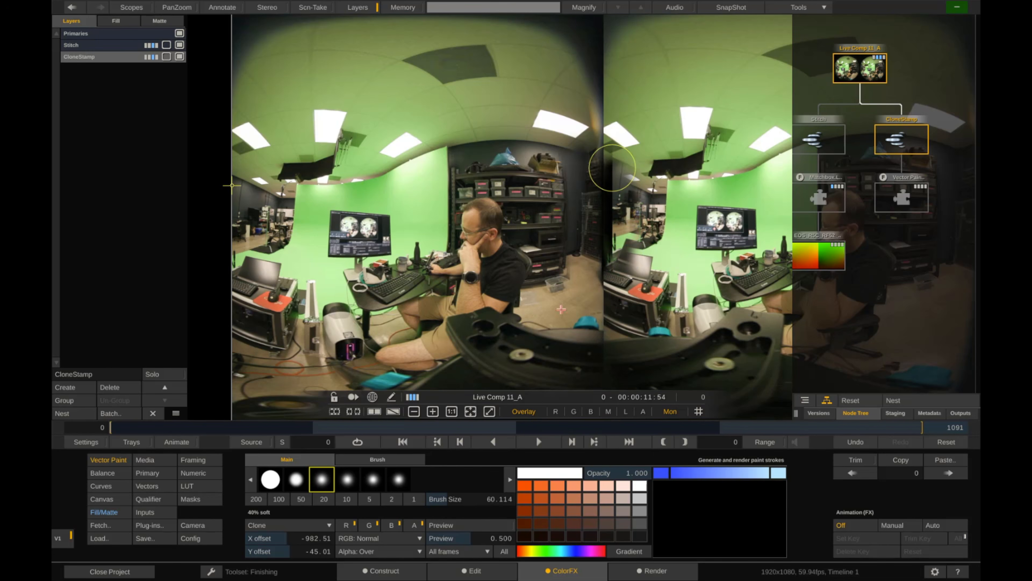
- Go to frame 189 and compare both eyes with the CloneStamp layer switched off and on
click(177, 427)
drag(177, 427, 250, 434)
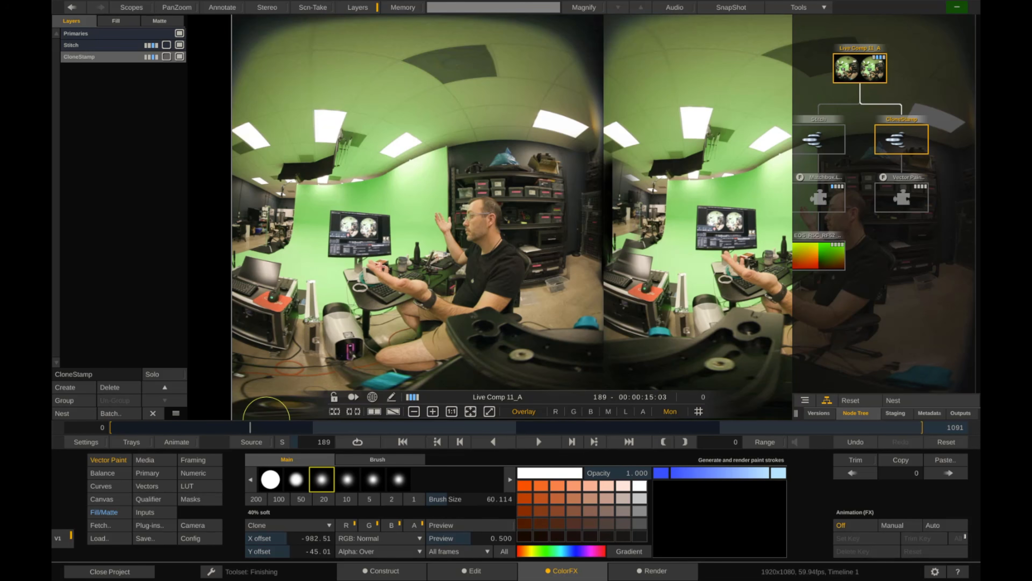
scroll(530, 312, down, 2)
scroll(654, 321, down, 1)
drag(673, 313, 576, 303)
click(180, 57)
click(179, 57)
click(180, 58)
click(179, 57)
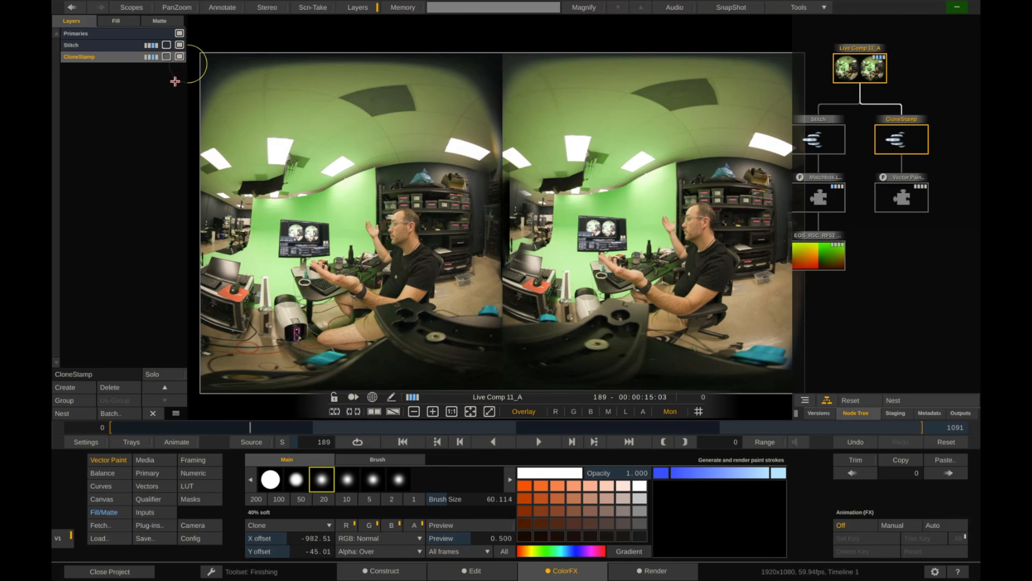
- Select the Stitch layer and compare the image with the Stitch and CloneStamp layers each switched off and on
click(100, 47)
click(180, 44)
click(180, 45)
click(180, 57)
click(179, 57)
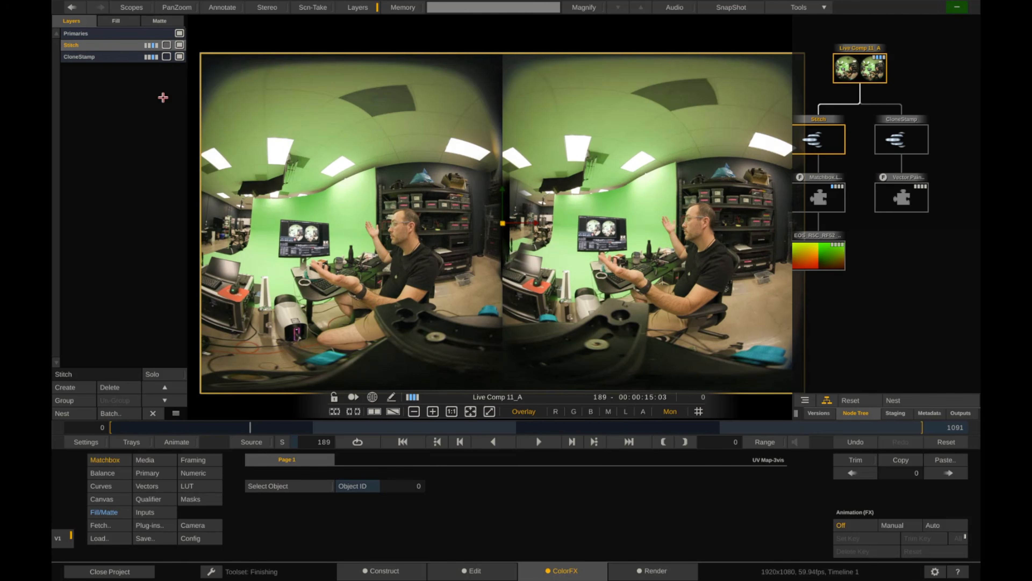
click(179, 56)
click(179, 56)
- Create a layer named Color directly after Stitch and lower its master offset to about -10.13
click(77, 389)
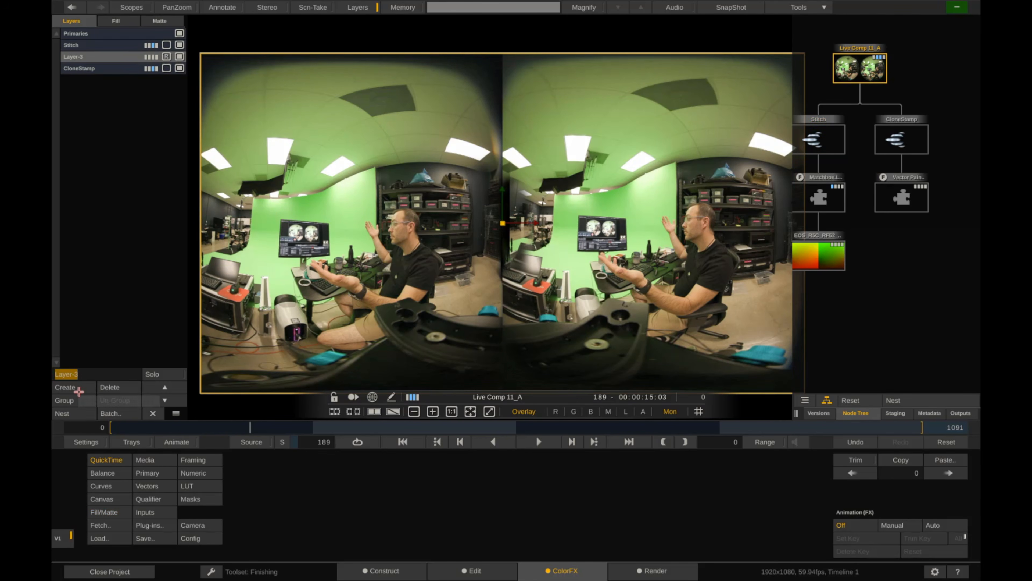
text(Color)
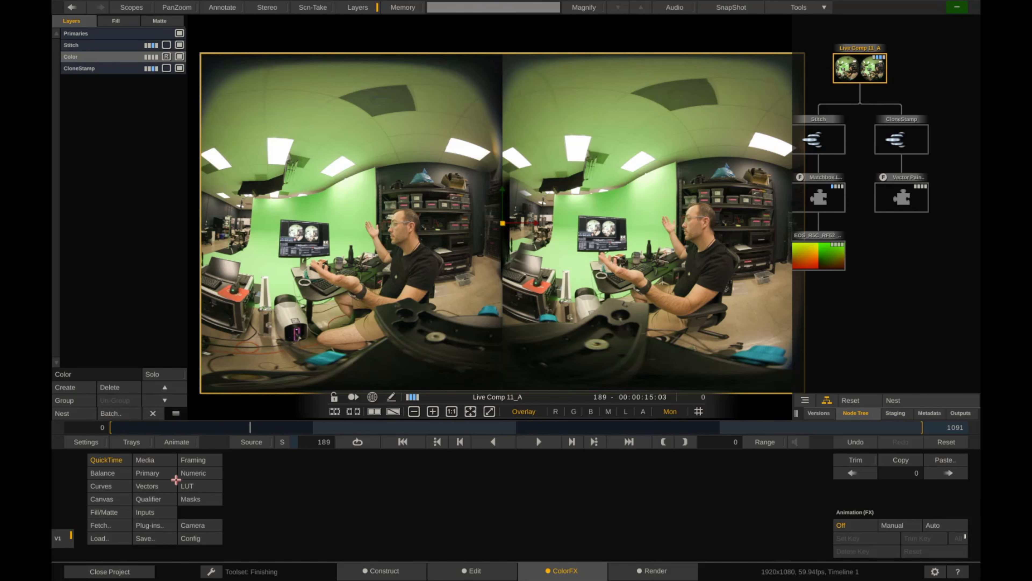
click(142, 474)
click(109, 477)
mouse_move(260, 510)
mouse_down()
mouse_move(260, 519)
mouse_move(261, 510)
mouse_up()
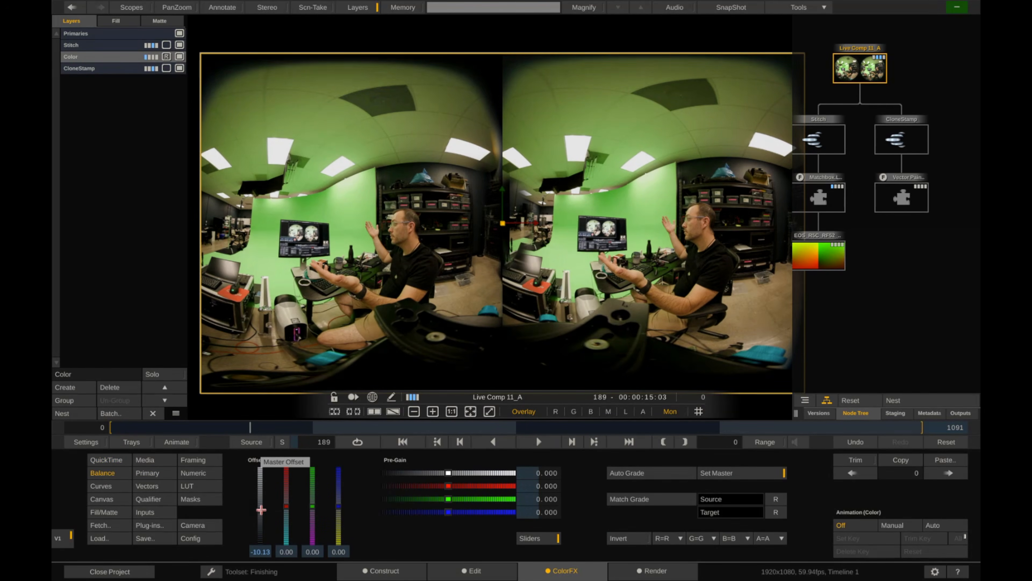
- Set the Color layer's S-Curve to about 2.83, slightly lower its post-color saturation and raise its master gain
click(198, 474)
drag(371, 540, 399, 540)
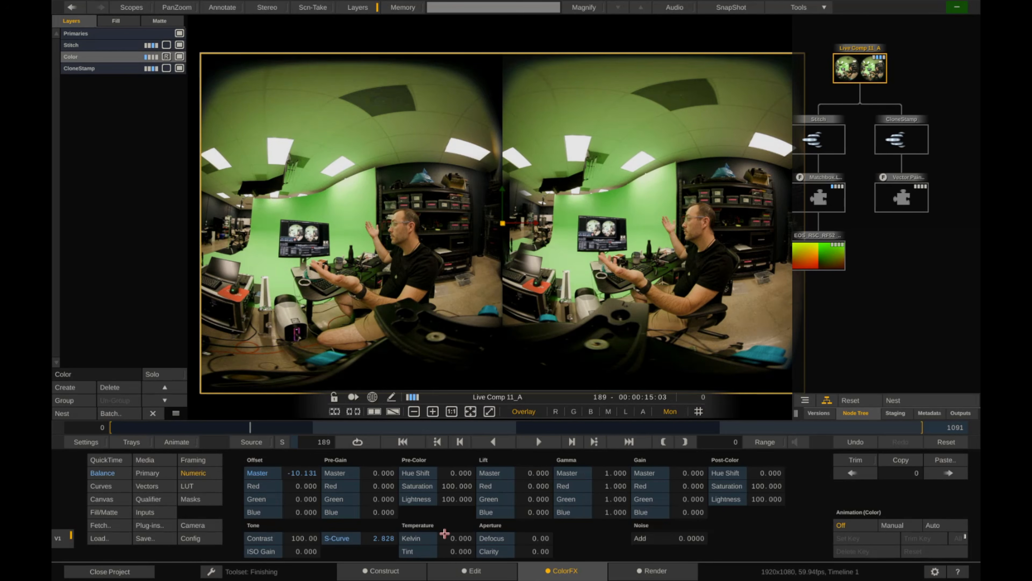
drag(745, 489, 739, 491)
drag(658, 479, 670, 477)
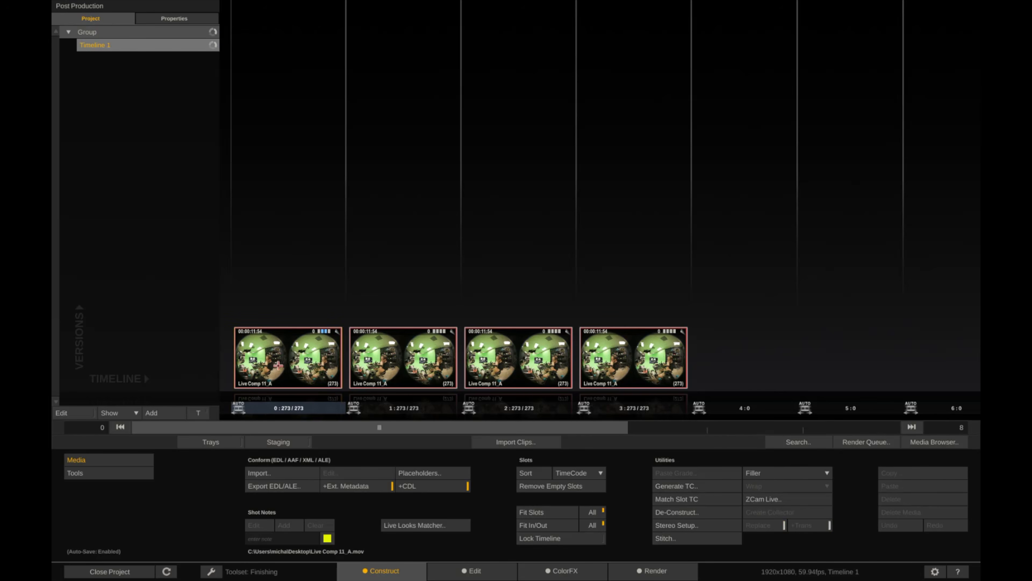
- Reopen the first timeline shot for grading and copy its grade
click(280, 358)
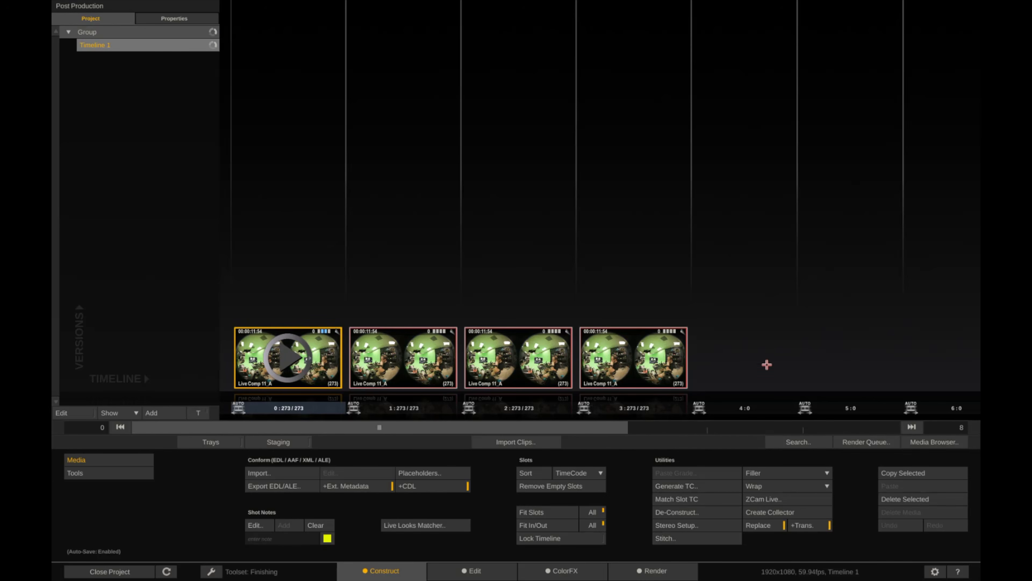
click(425, 286)
double_click(298, 351)
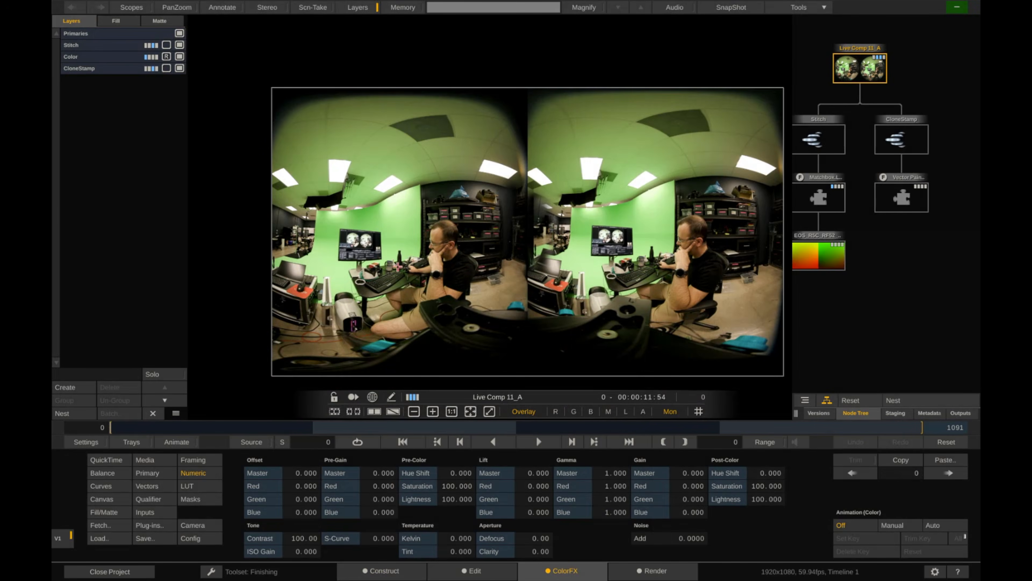
click(904, 460)
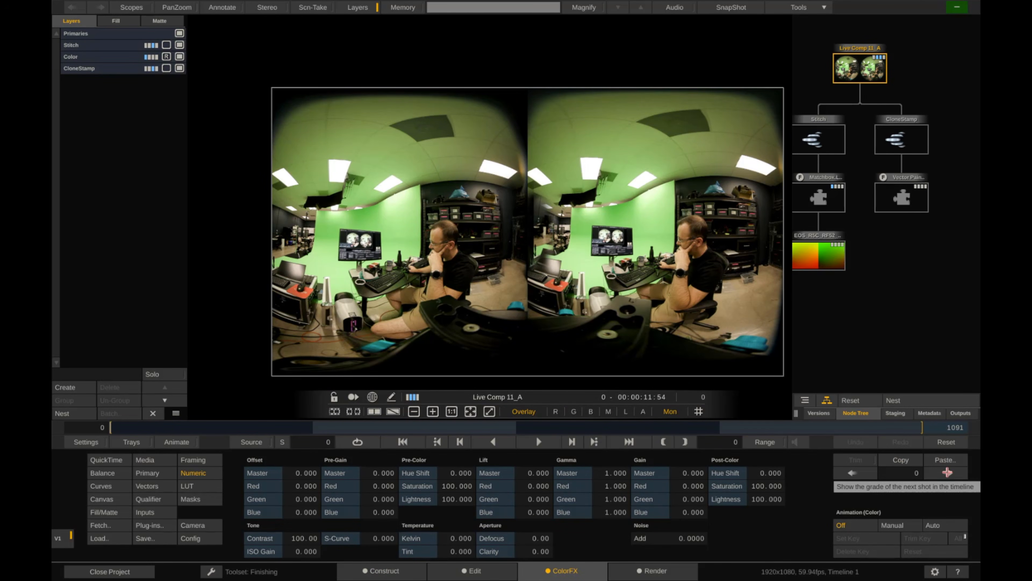
- Move to frame 366 in the second shot and open that shot for grading
click(947, 472)
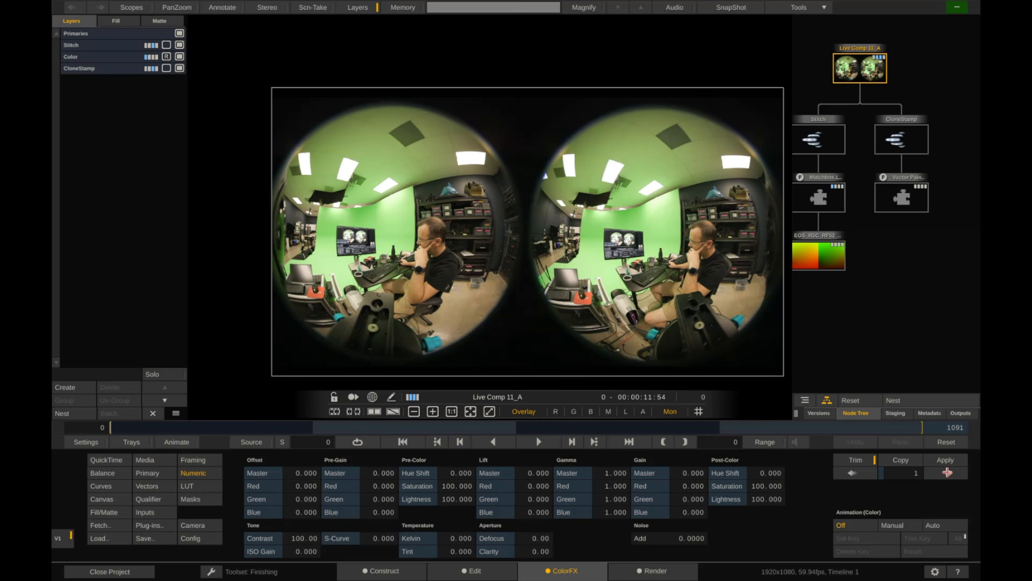
click(395, 426)
mouse_move(395, 426)
mouse_down()
mouse_move(256, 422)
mouse_move(382, 427)
mouse_up()
click(398, 572)
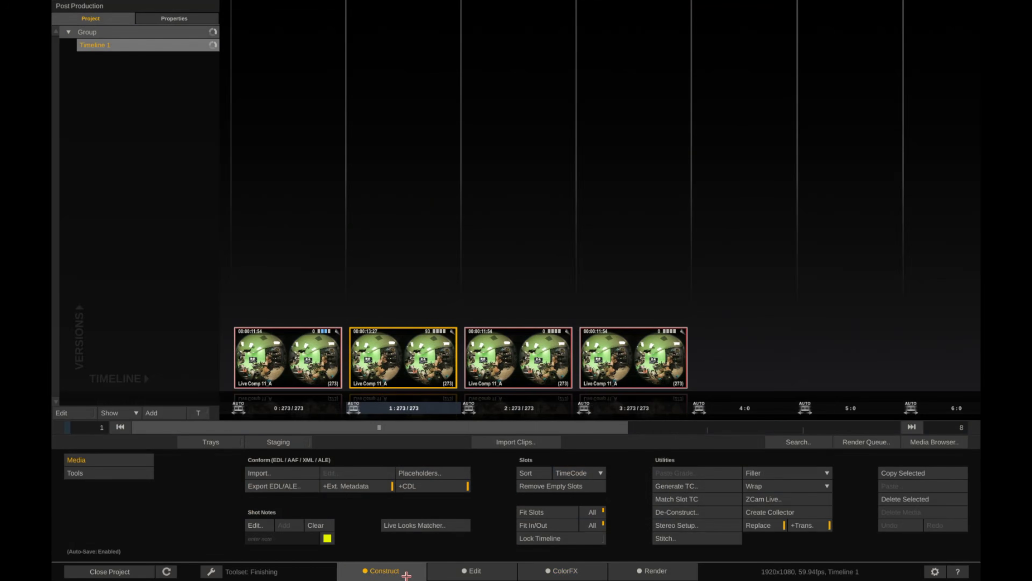
click(398, 365)
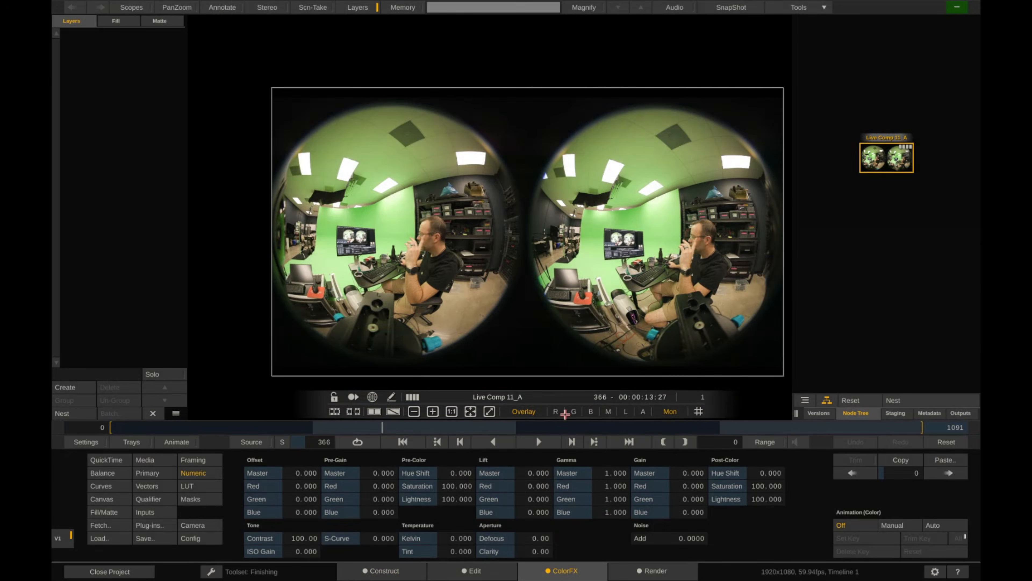
click(946, 461)
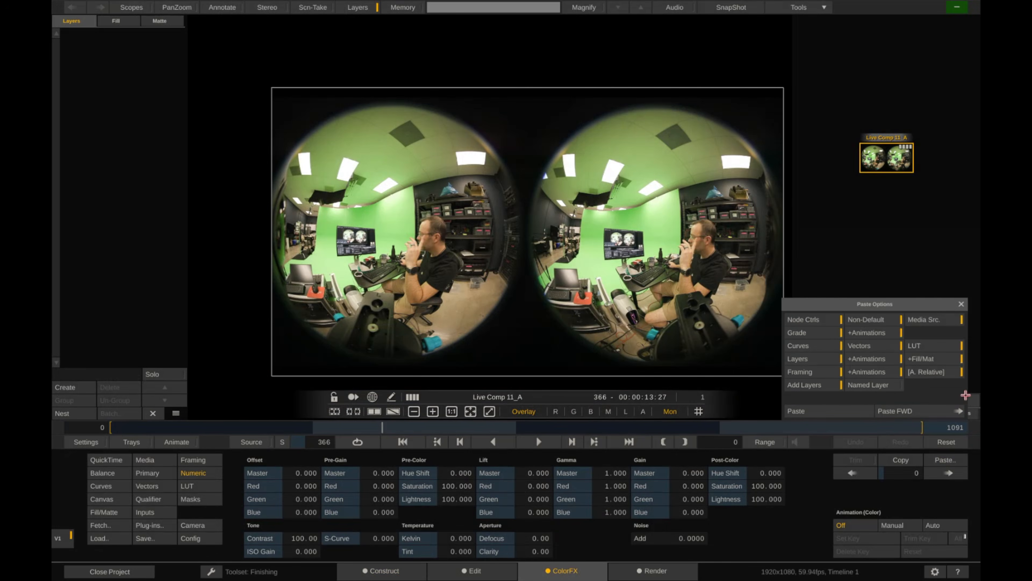
click(901, 412)
click(410, 575)
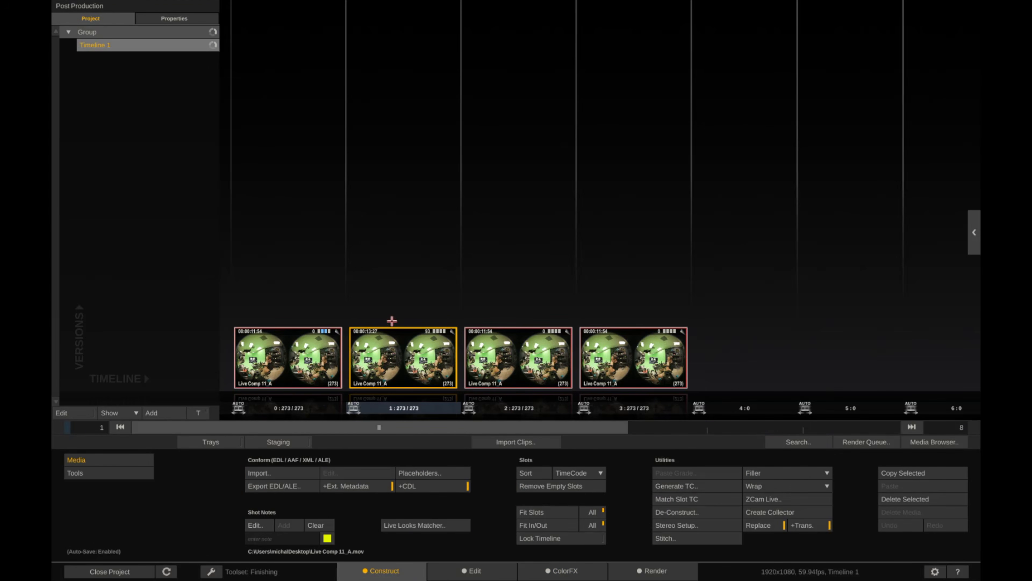
double_click(404, 358)
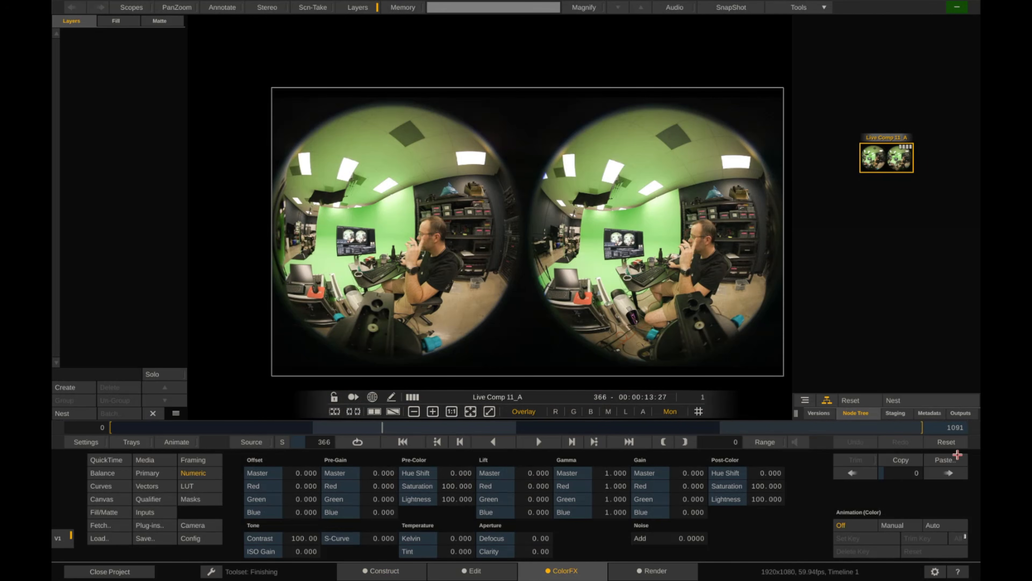
- Paste the copied grade and layers forward, overwriting the second shot and all shots following it
click(941, 461)
click(931, 372)
click(933, 359)
click(938, 358)
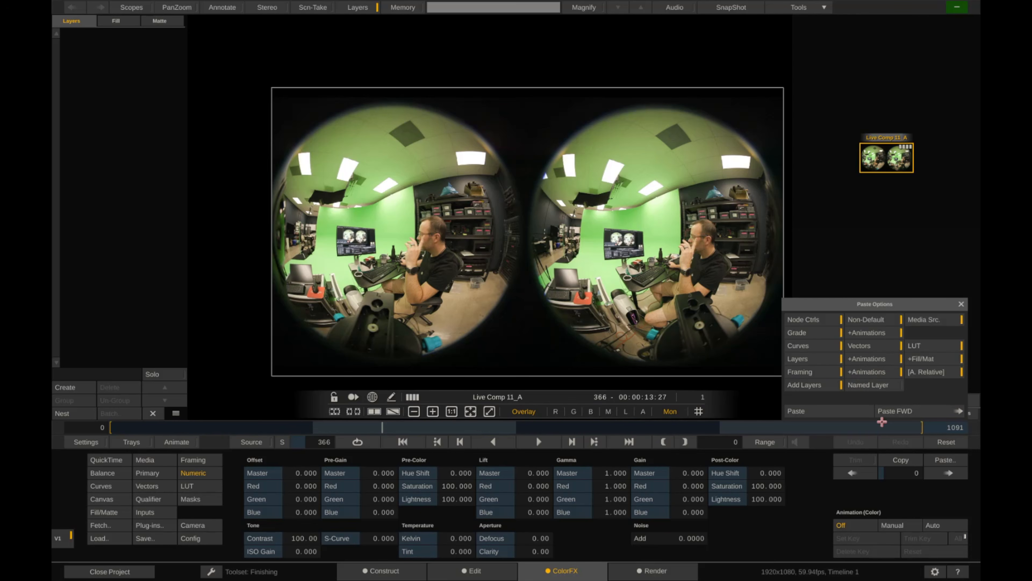
click(893, 411)
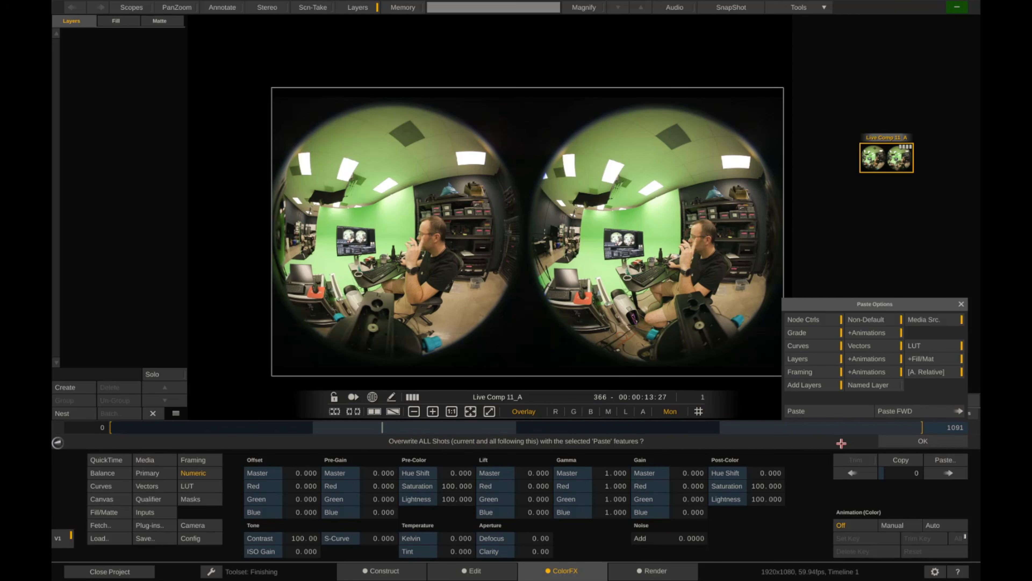
click(905, 441)
click(906, 442)
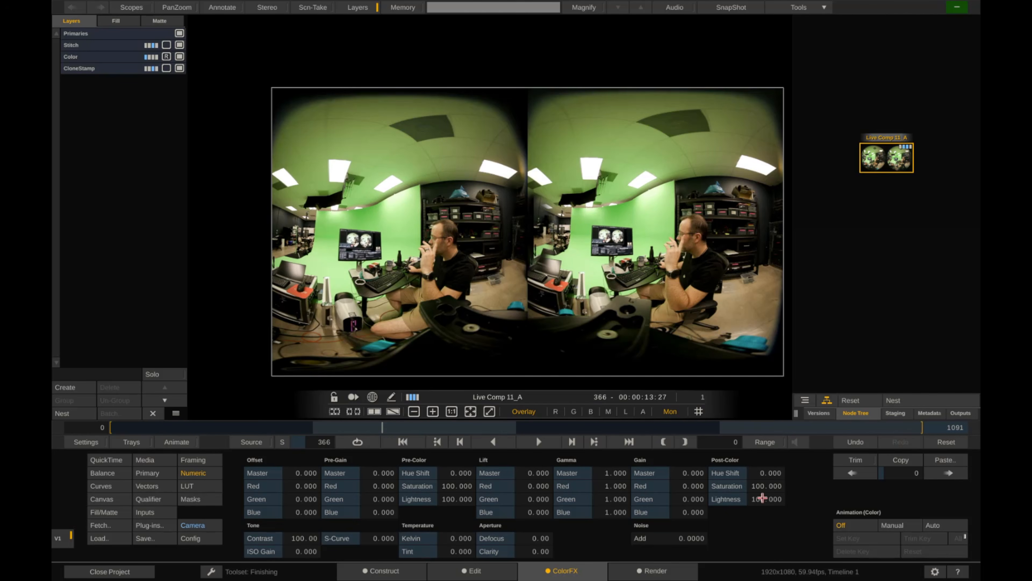
- Open the fourth shot and check its pasted Color and CloneStamp layers by switching each off and on
click(384, 571)
double_click(684, 335)
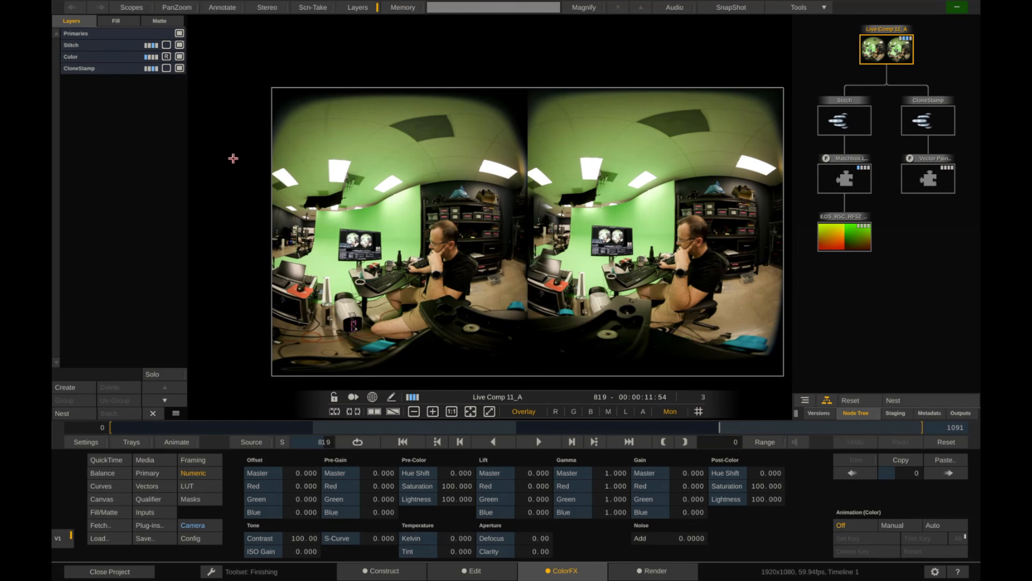
click(107, 69)
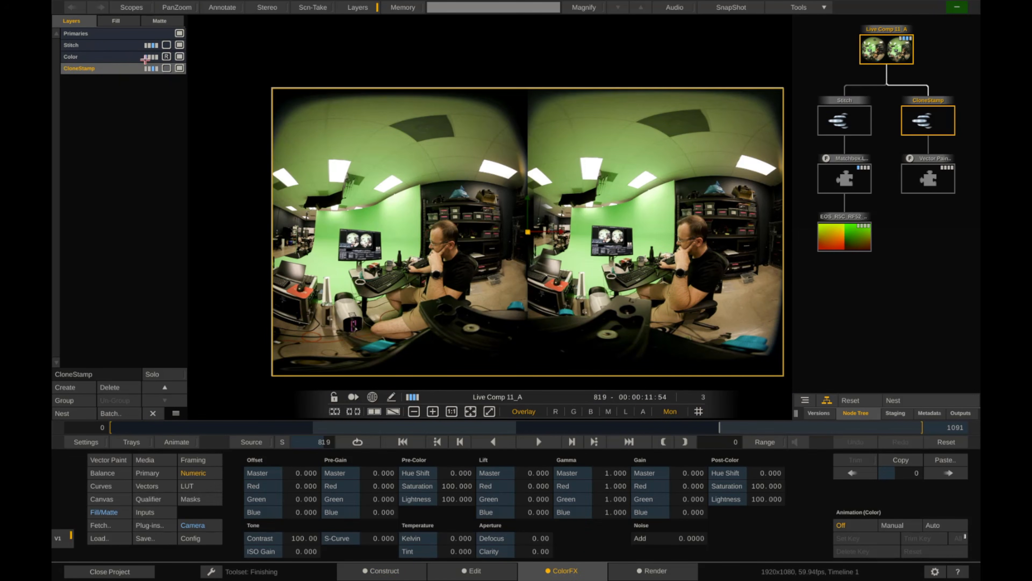
click(180, 56)
click(179, 55)
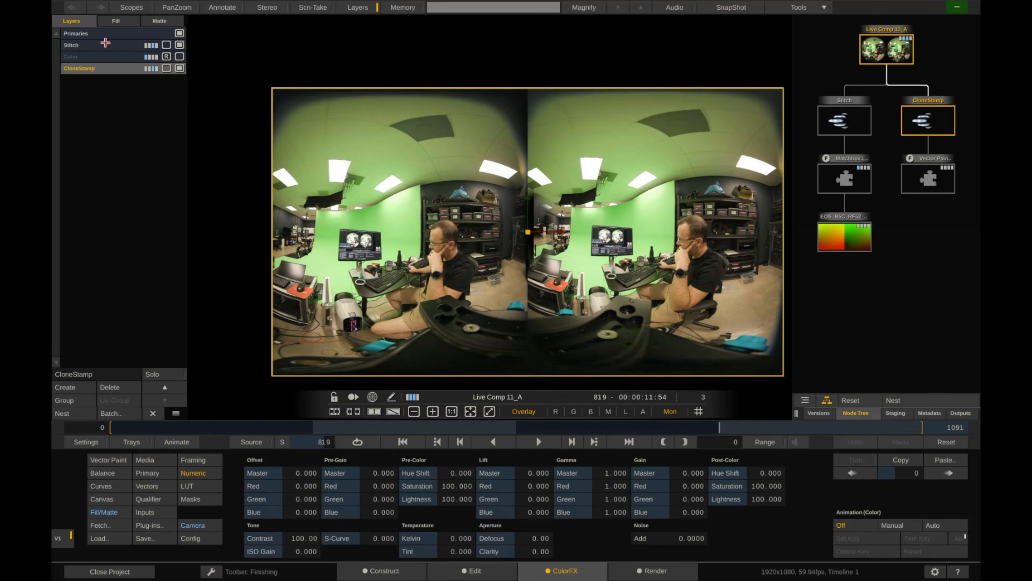
click(179, 68)
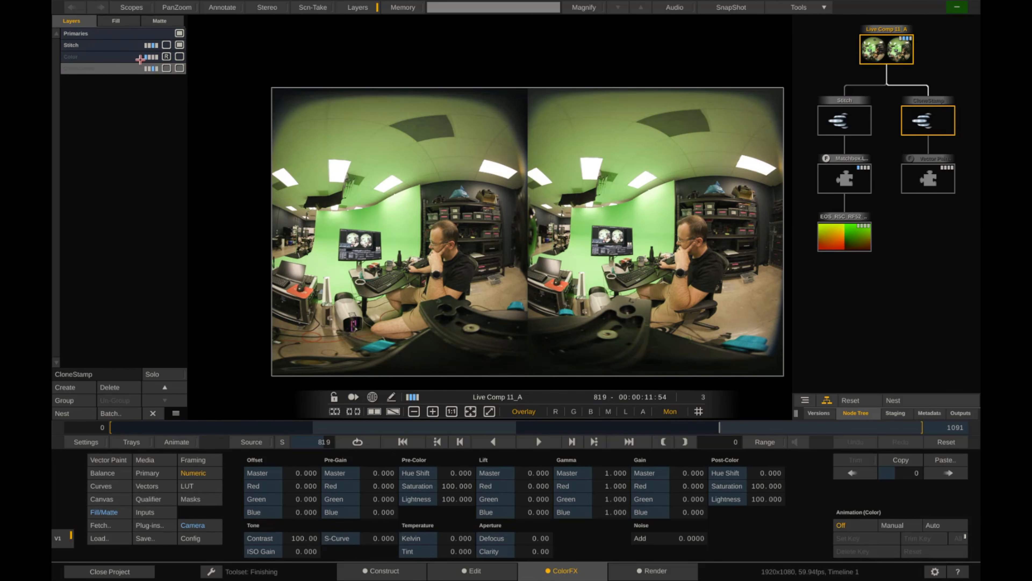
click(178, 68)
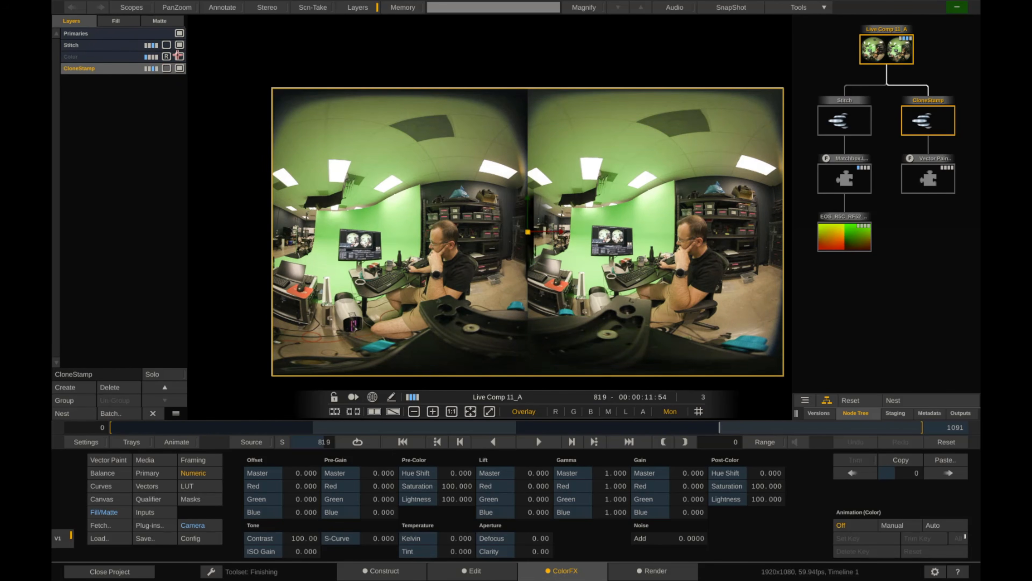
click(177, 56)
click(168, 166)
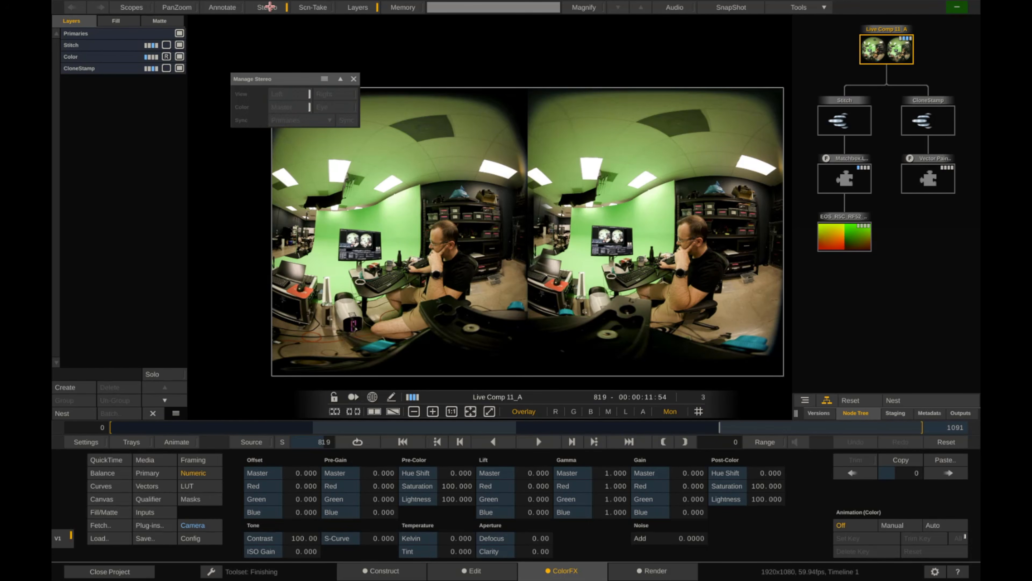
- Set the fourth shot's metadata to Equirectangular 180 projection type and Left-Right stereo mode
mouse_move(823, 114)
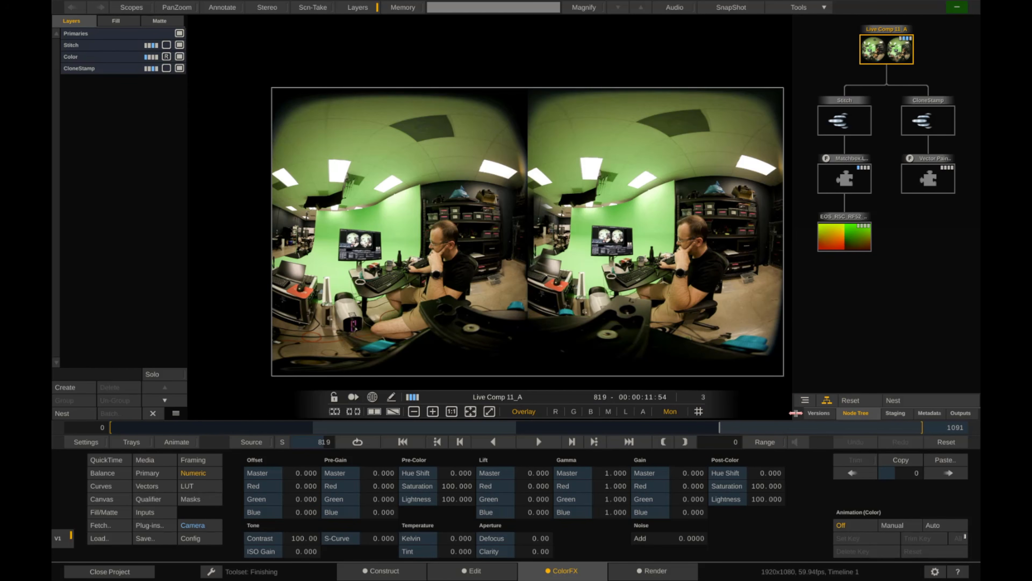
drag(796, 413, 752, 413)
mouse_move(868, 60)
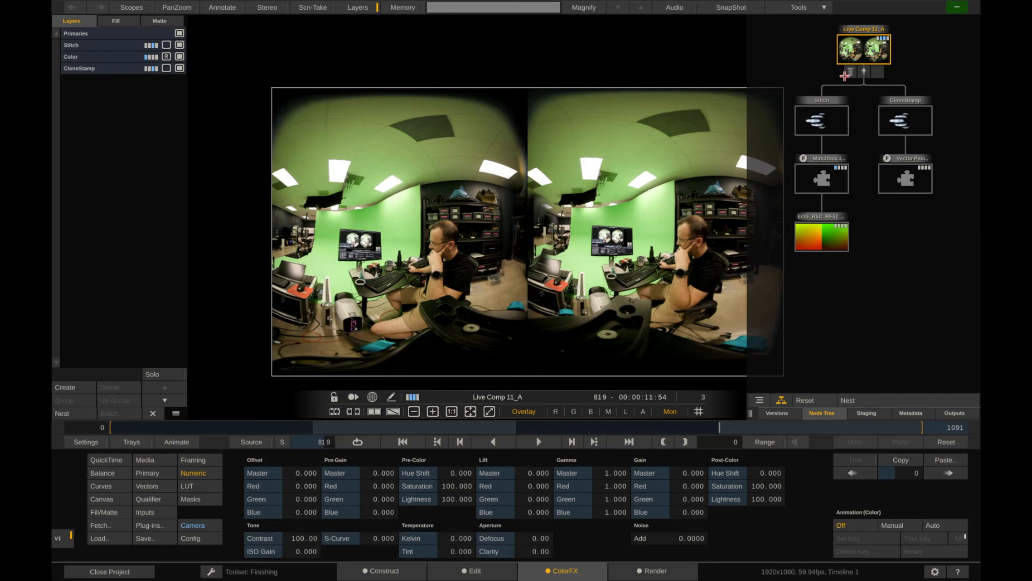
click(910, 413)
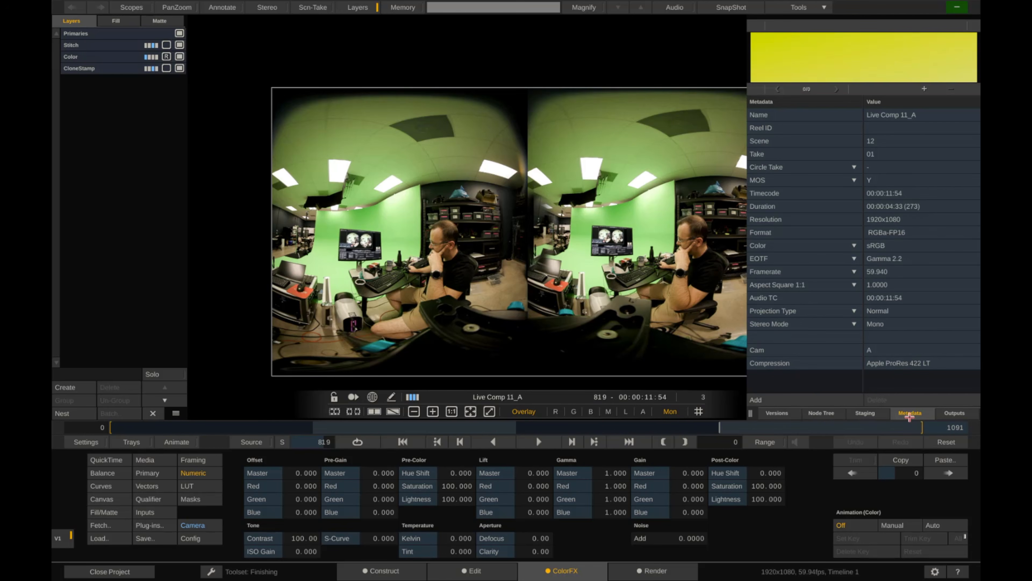
click(798, 314)
click(832, 333)
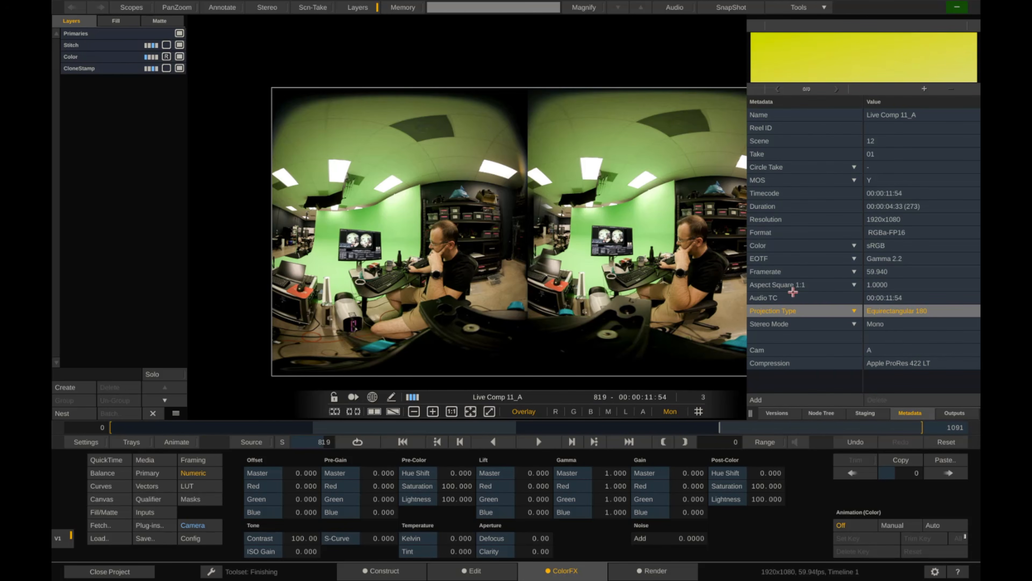
click(853, 324)
click(814, 342)
click(707, 339)
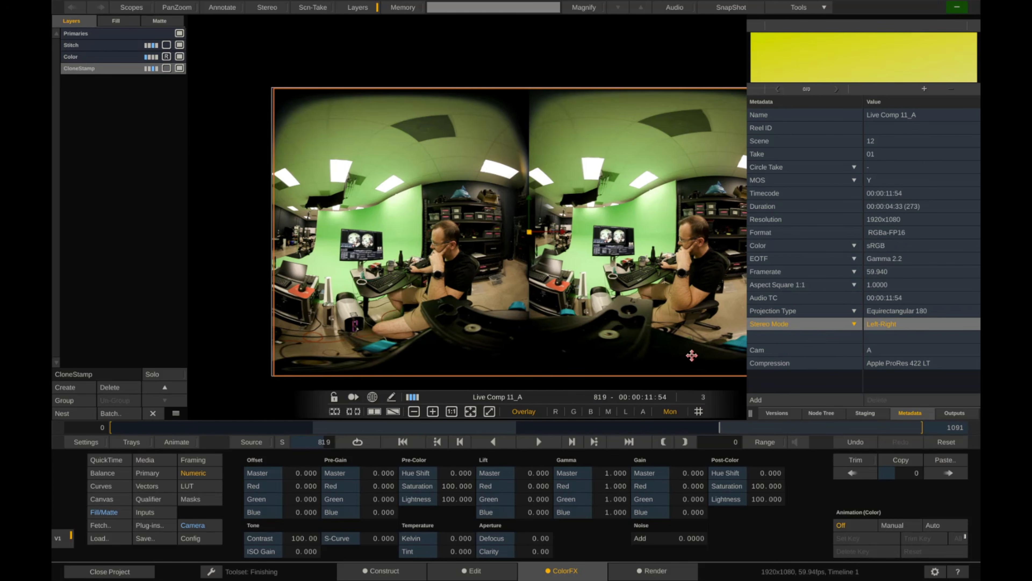
key(ctrl+z)
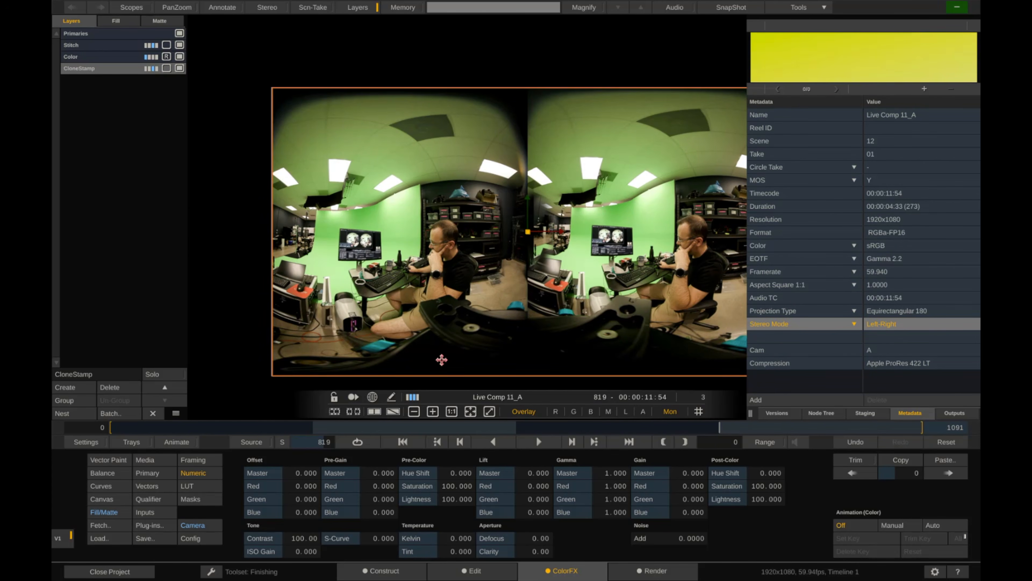
- Preview the fourth shot in the 360 viewer mode, look around the scene, and return to the timeline construct
click(372, 397)
drag(429, 298, 710, 283)
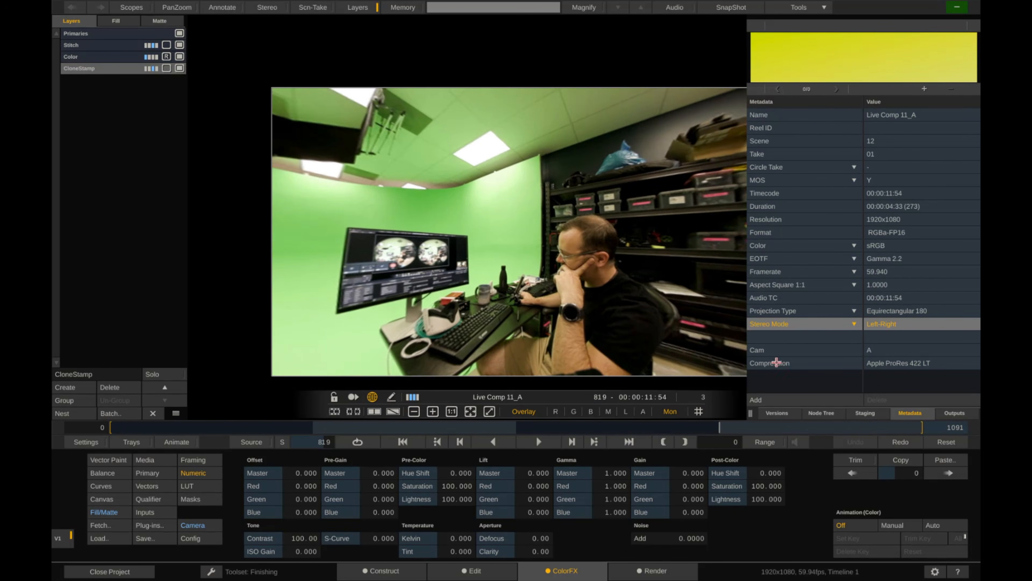
click(404, 564)
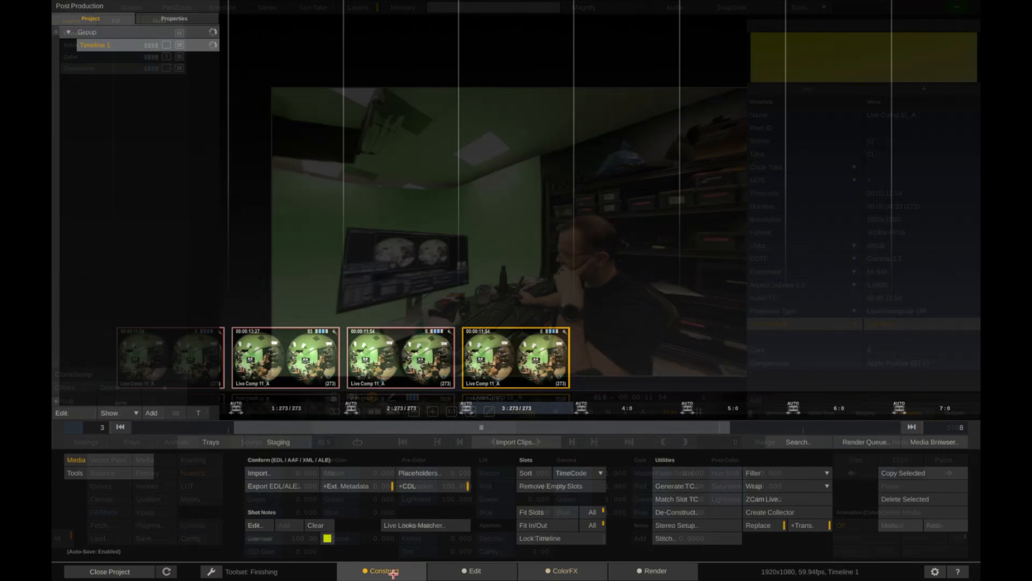
- Set all four timeline shots in the Media Browser to Left-Right stereo mode and Equirectangular 180 projection
drag(443, 254, 522, 246)
click(918, 444)
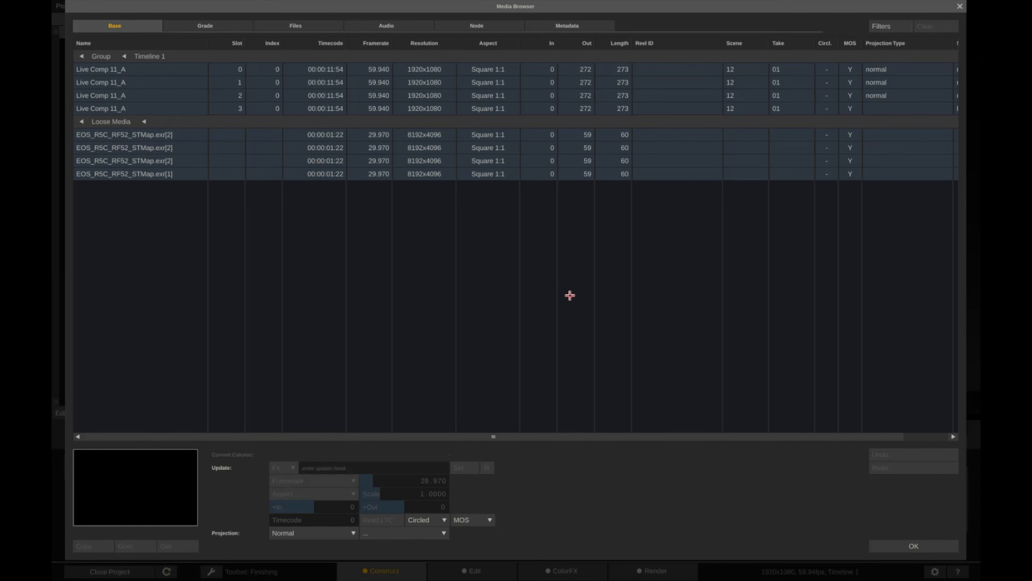
click(154, 74)
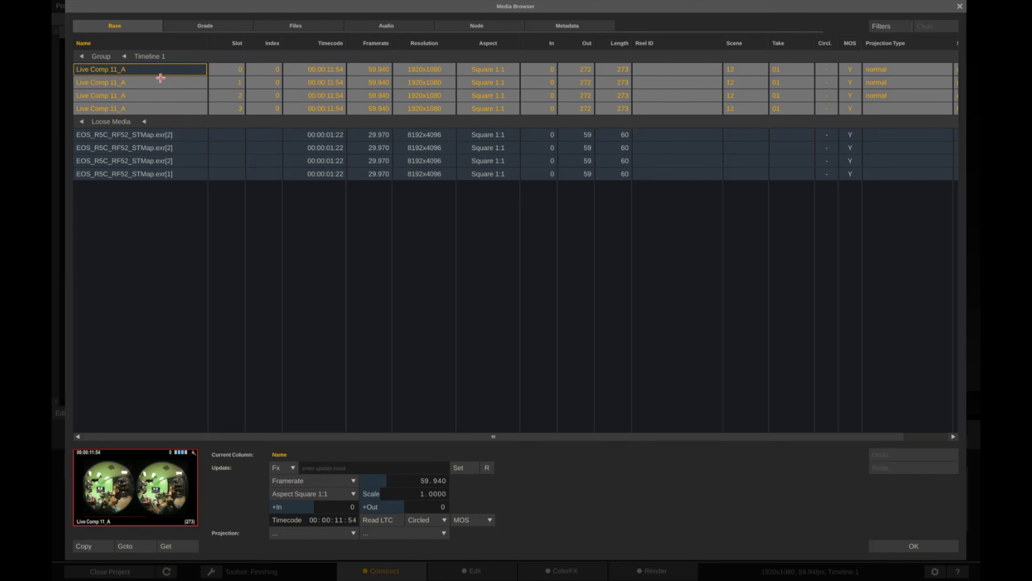
shift+click(159, 109)
click(390, 537)
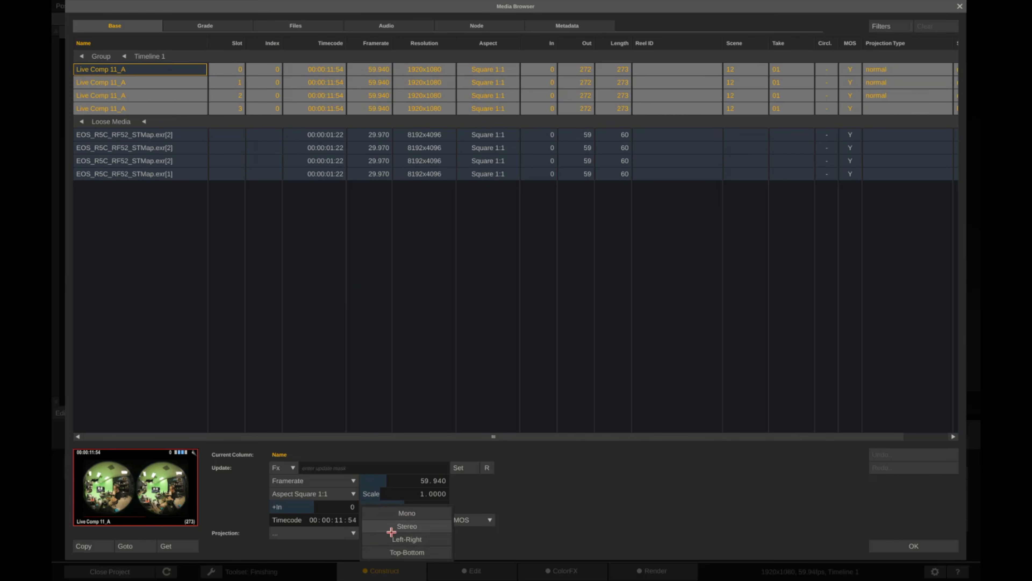
click(418, 538)
click(336, 535)
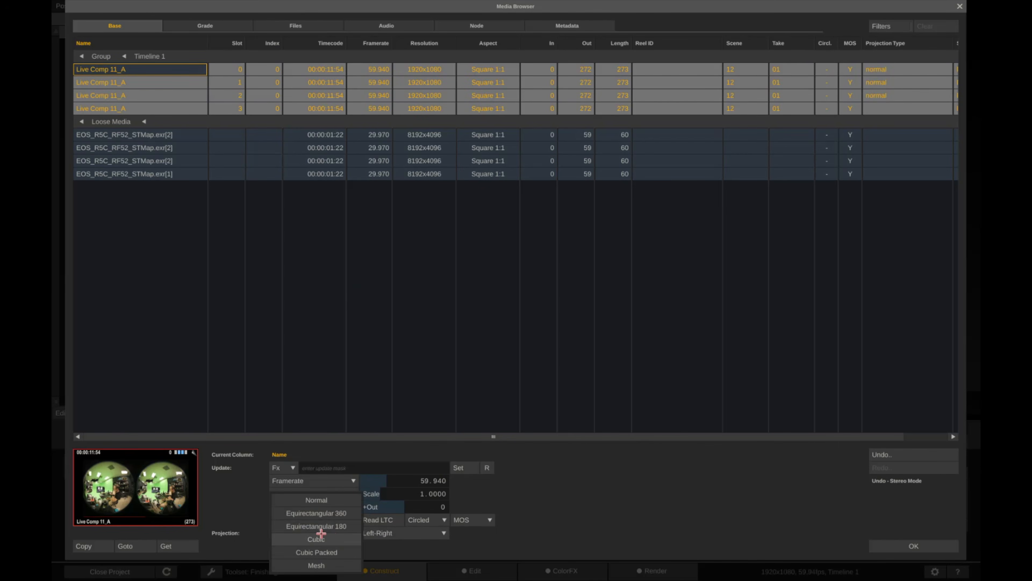
click(330, 526)
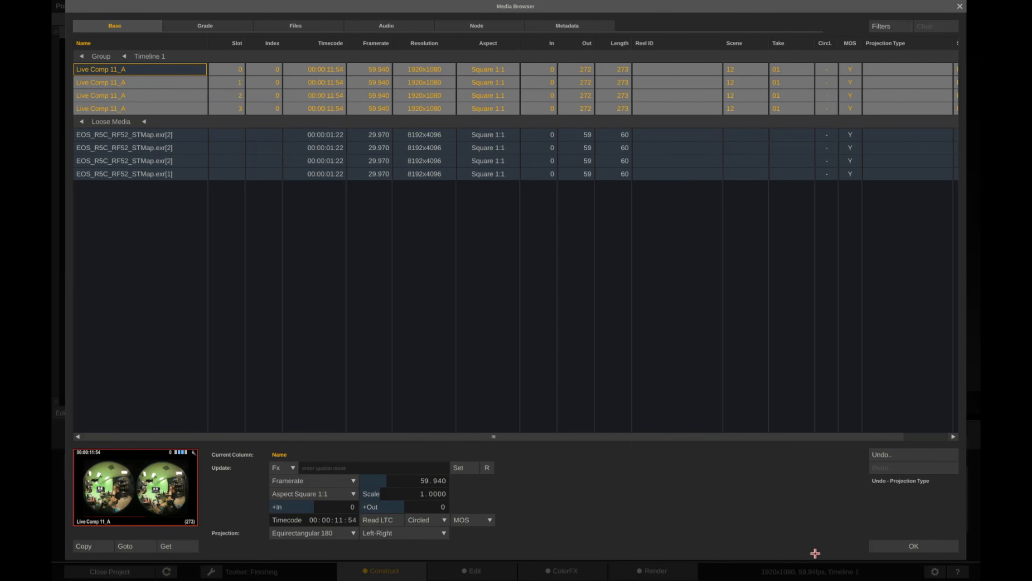
click(892, 547)
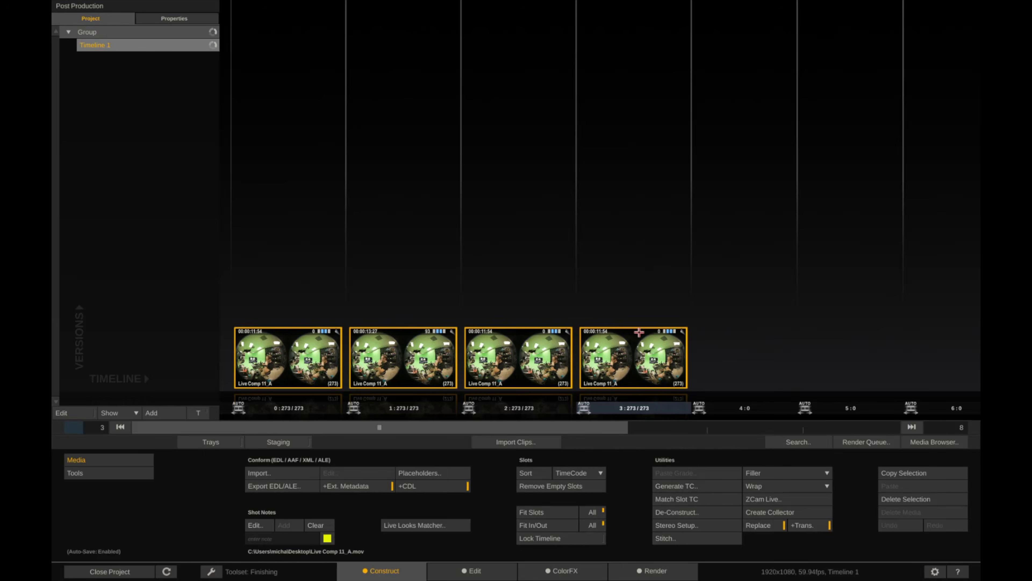
- Open the first shot for grading, look around it in the 360 view, and check the Manage Stereo controls
double_click(309, 360)
drag(421, 284, 350, 134)
click(265, 6)
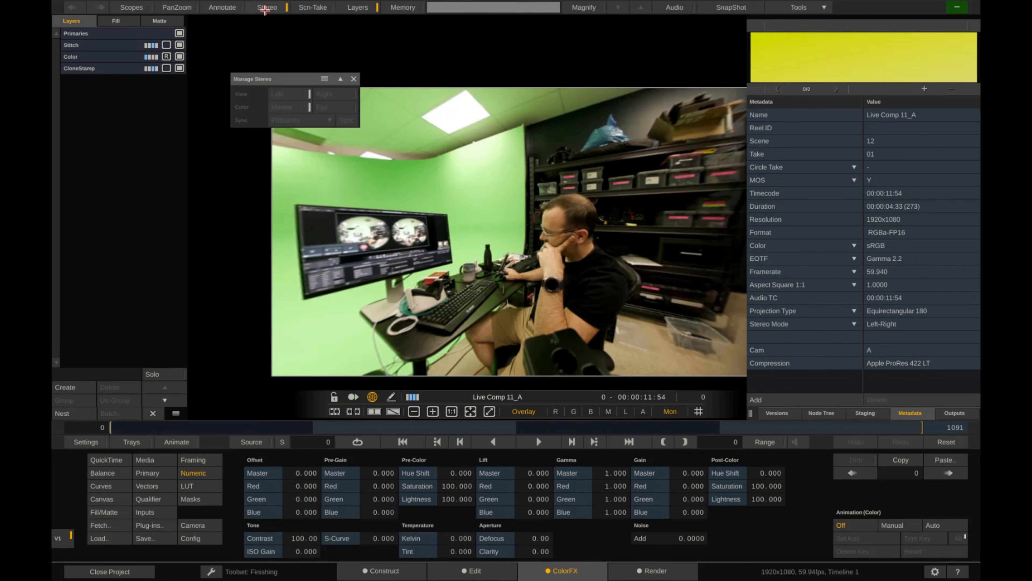
click(266, 8)
click(271, 11)
click(271, 12)
- Create stereo shots for the full timeline using Stereo Setup
click(389, 570)
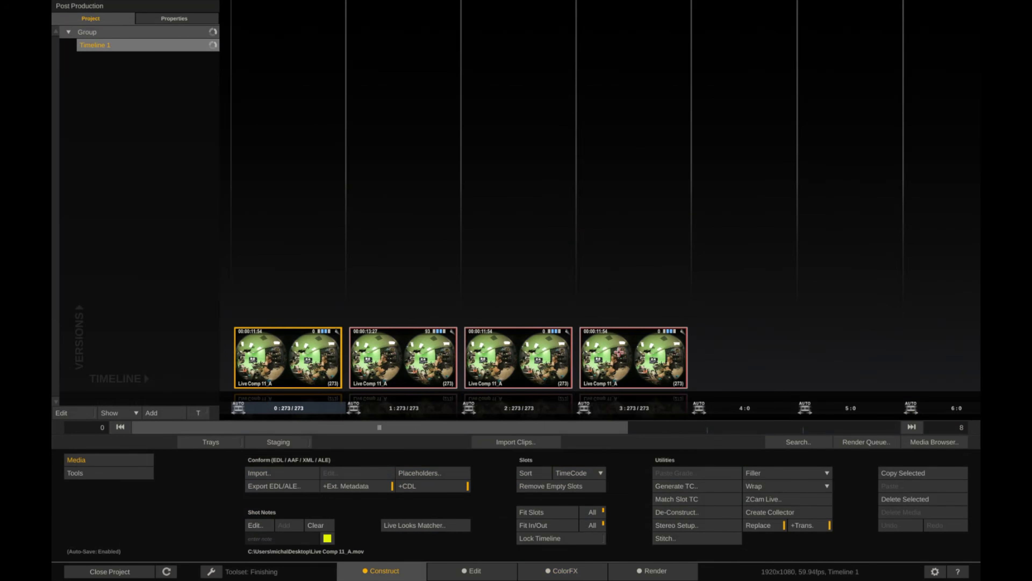
key(ctrl+a)
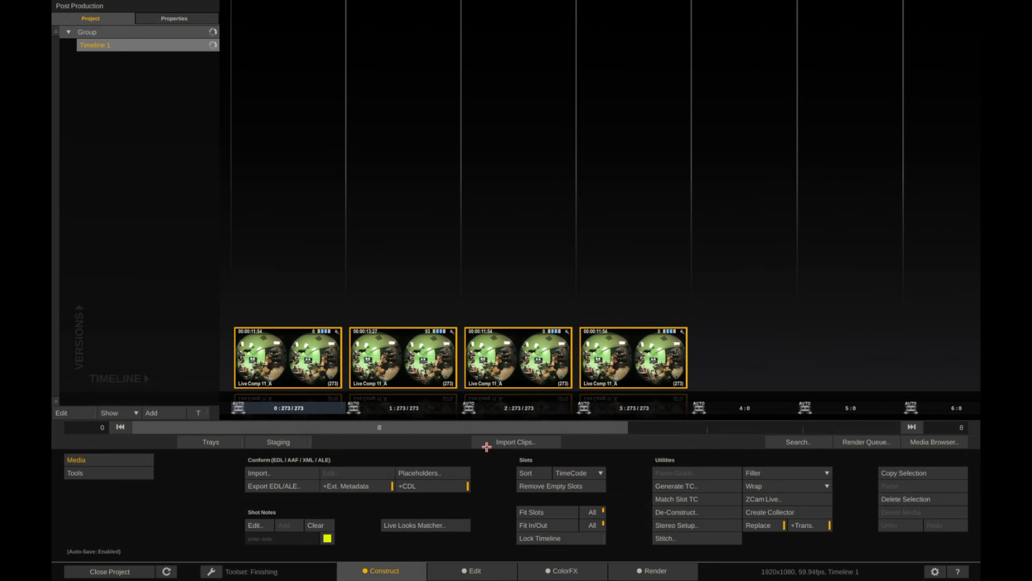
click(674, 526)
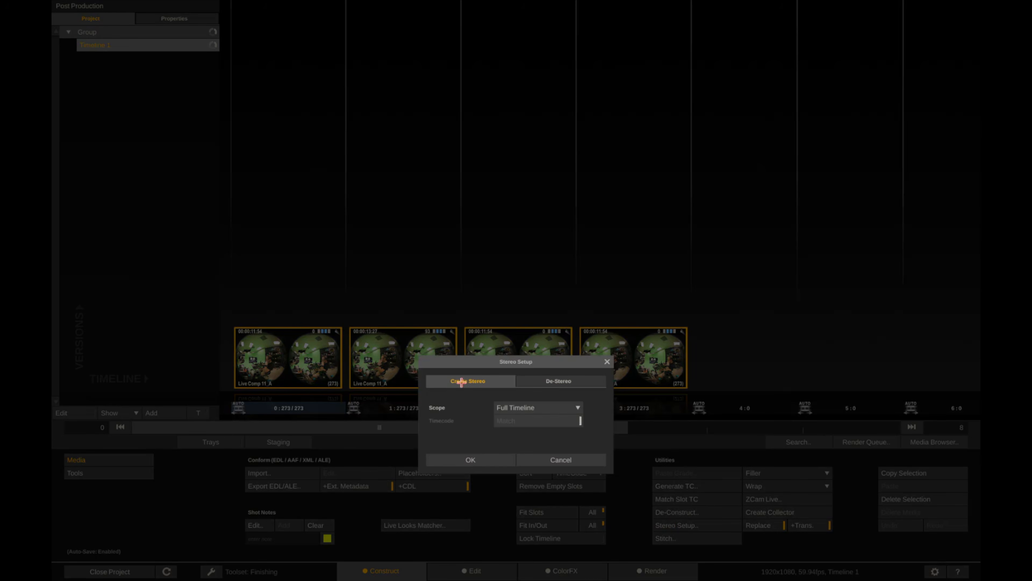
click(518, 407)
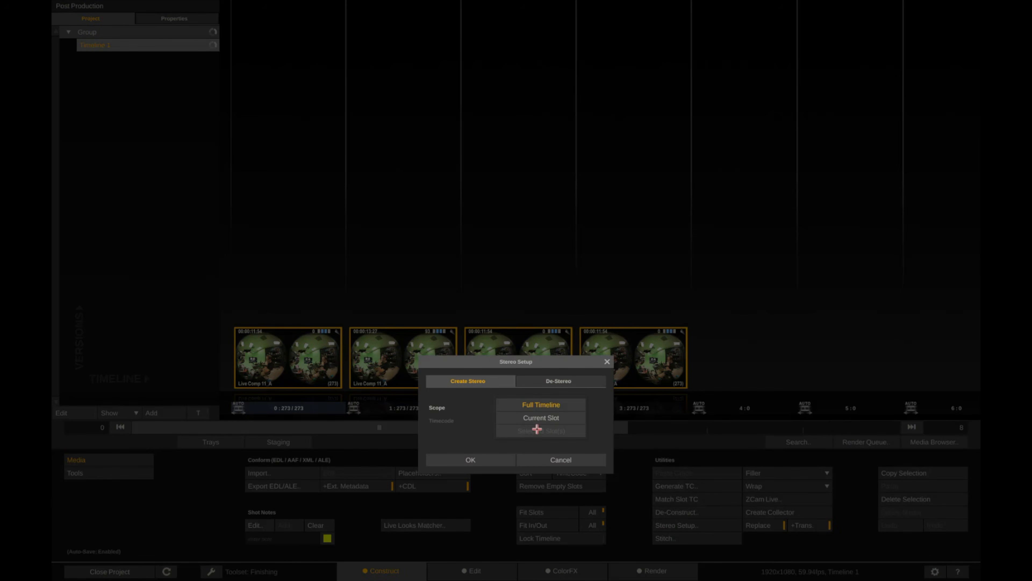
click(541, 404)
click(474, 459)
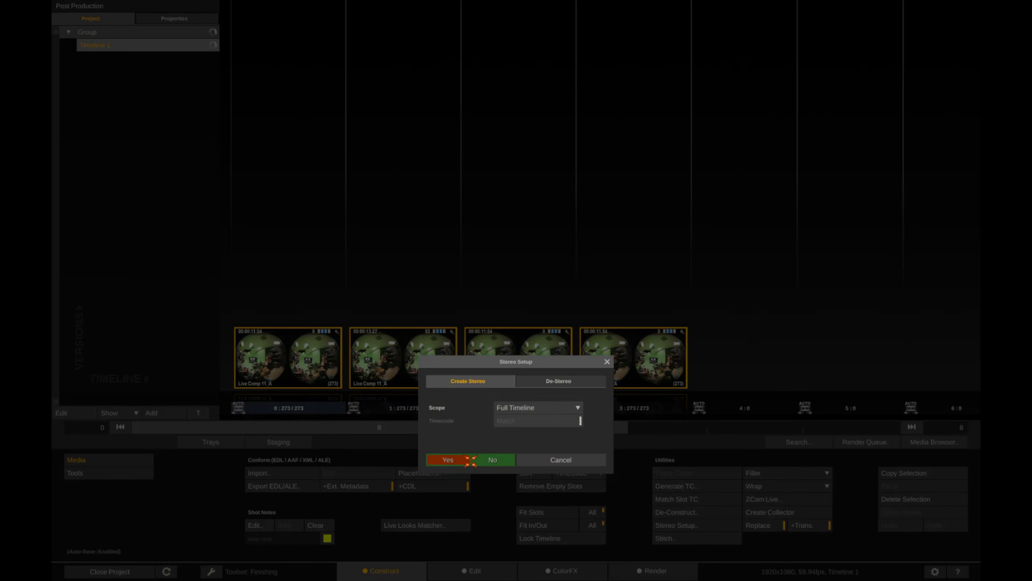
click(455, 458)
click(530, 200)
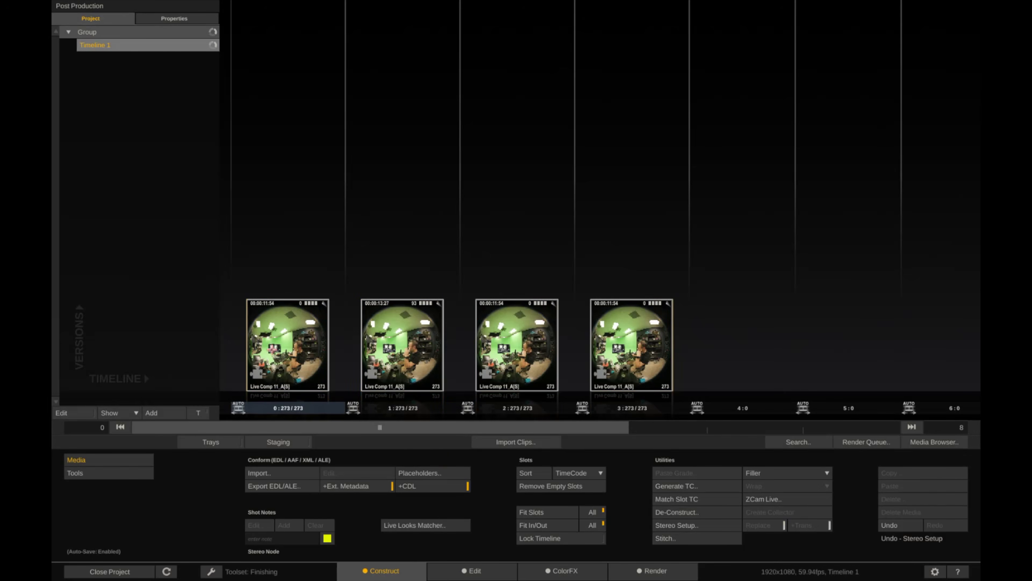
- Open the first stereo shot for grading, look around the scene, and switch back to the flat image view
double_click(306, 336)
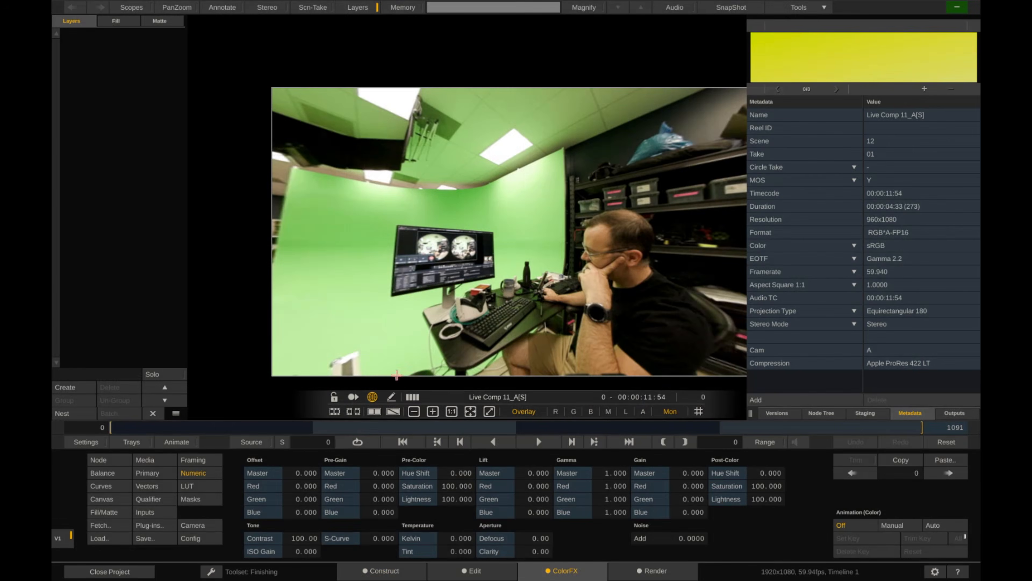
drag(572, 245, 472, 249)
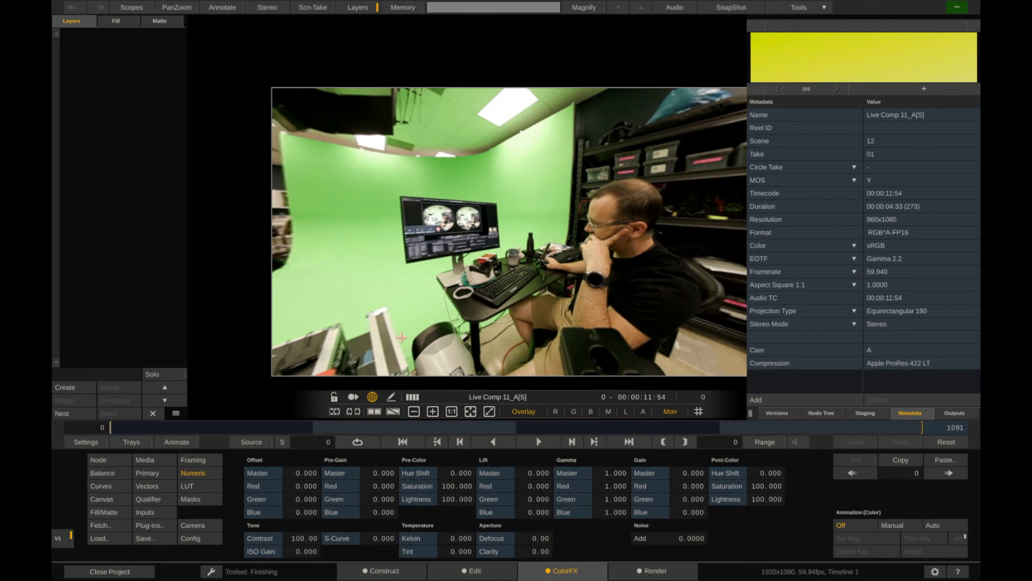
click(372, 397)
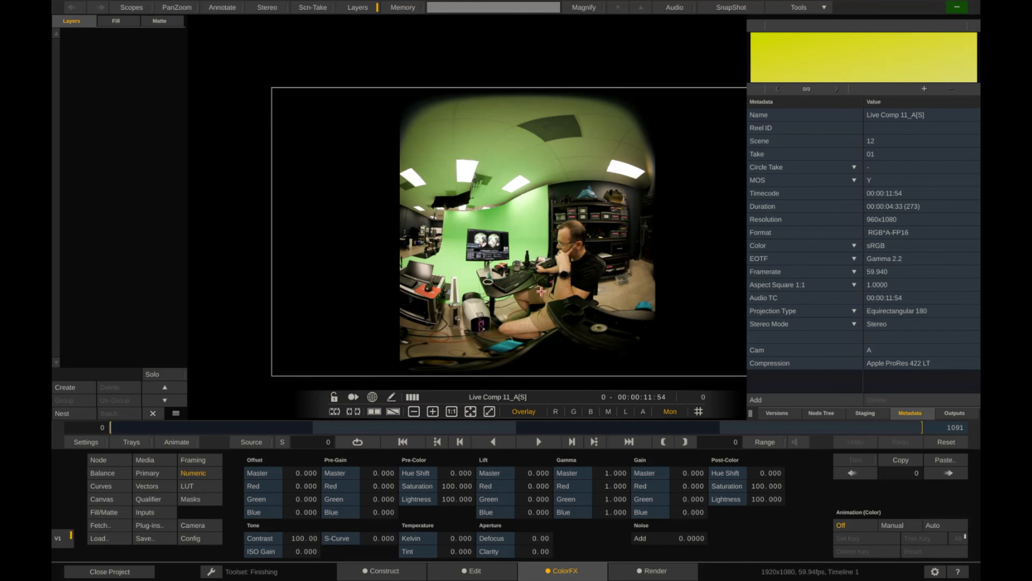
drag(597, 227, 552, 222)
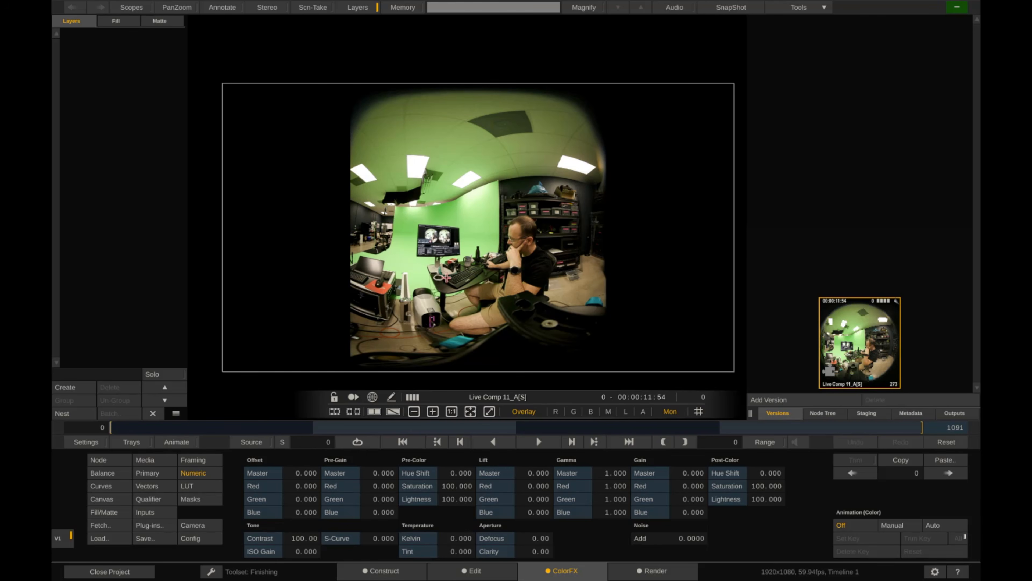
- Set the Split View monitor's stereo mode to Anaglyph in the monitor settings
click(86, 442)
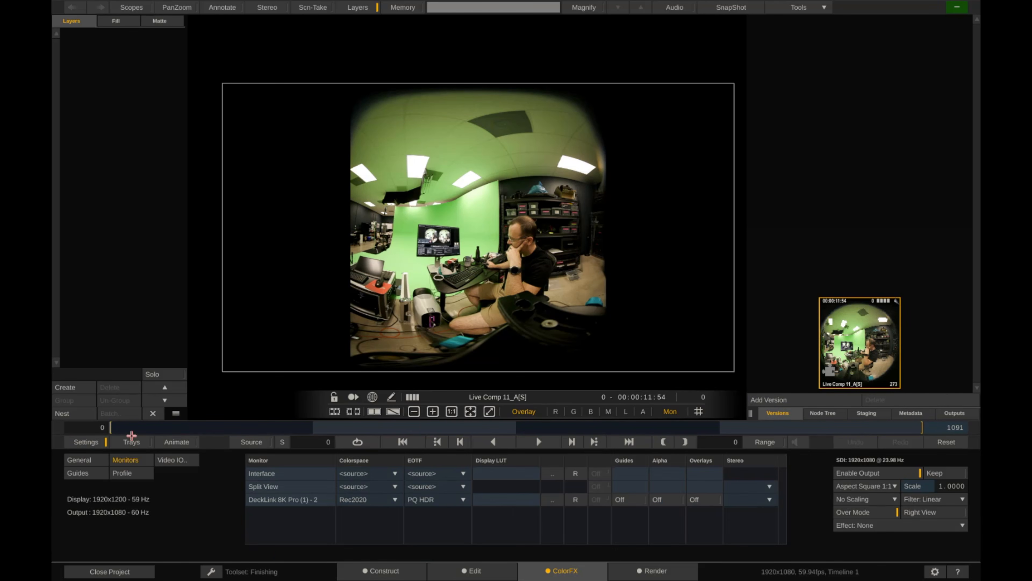
click(97, 460)
click(124, 460)
click(751, 486)
click(776, 521)
- Show the normal and anaglyph images in dual view, fit both to their viewports, and narrow the versions panel
key(d)
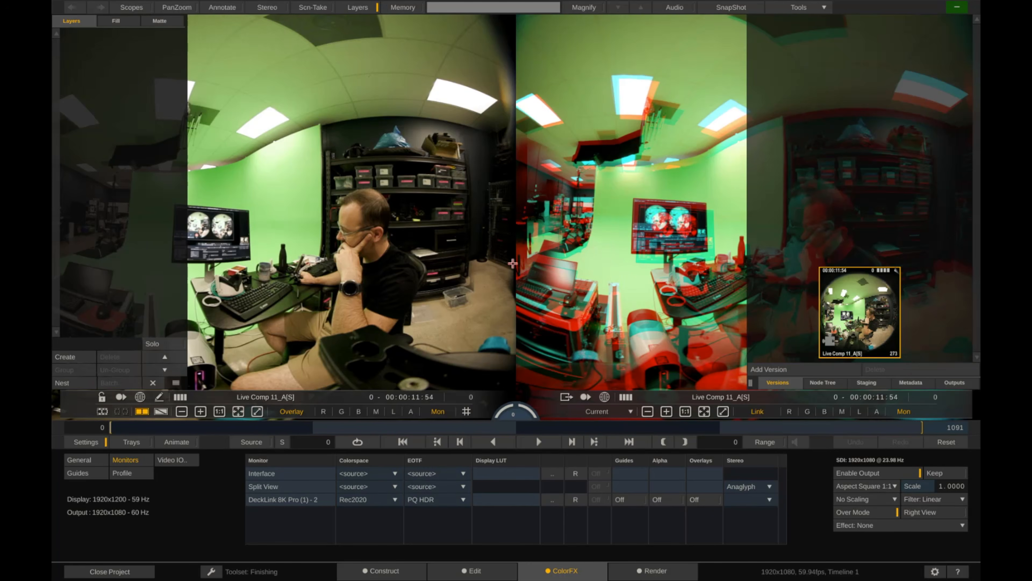
key(d)
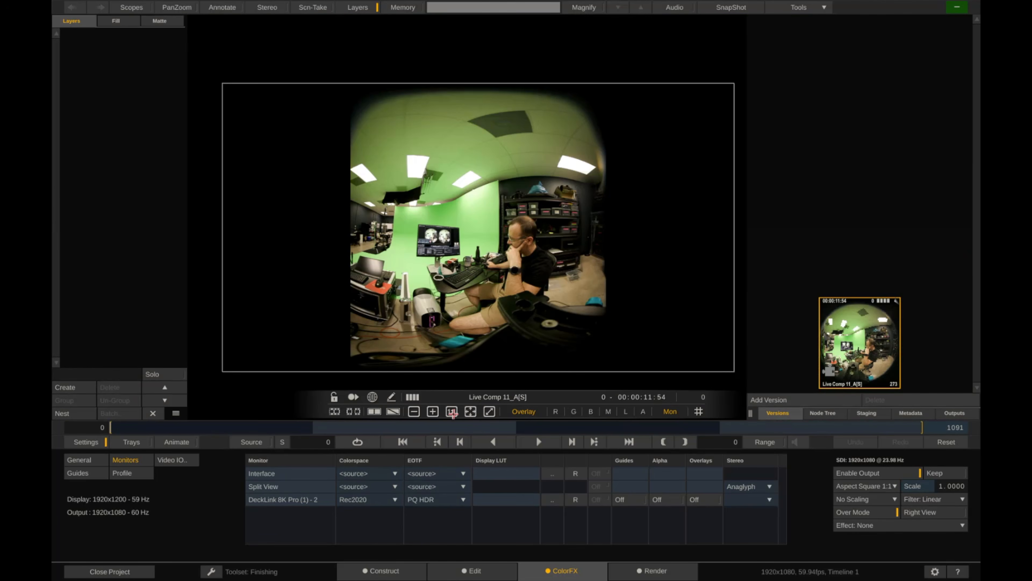
click(376, 411)
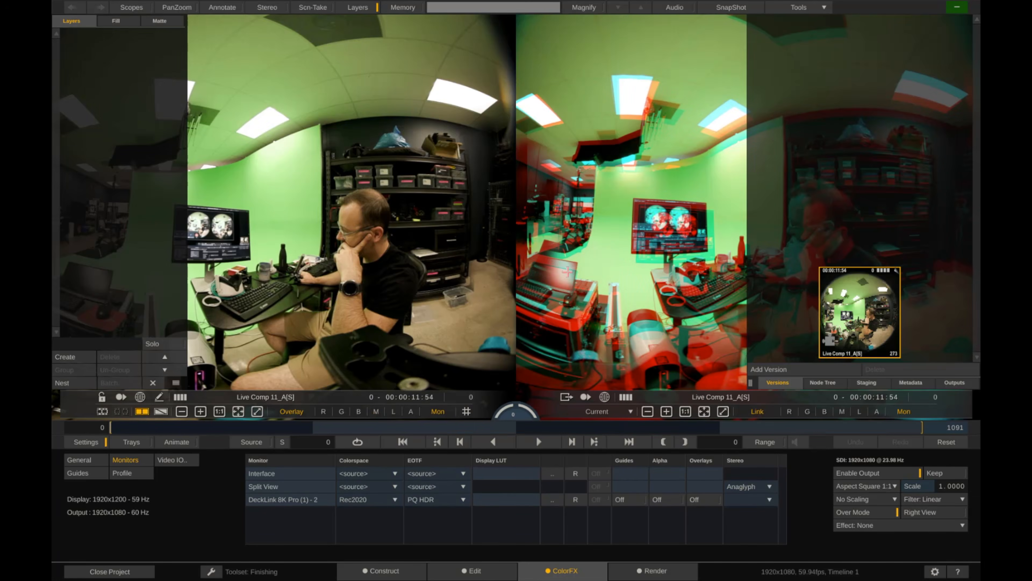
key(f)
click(751, 383)
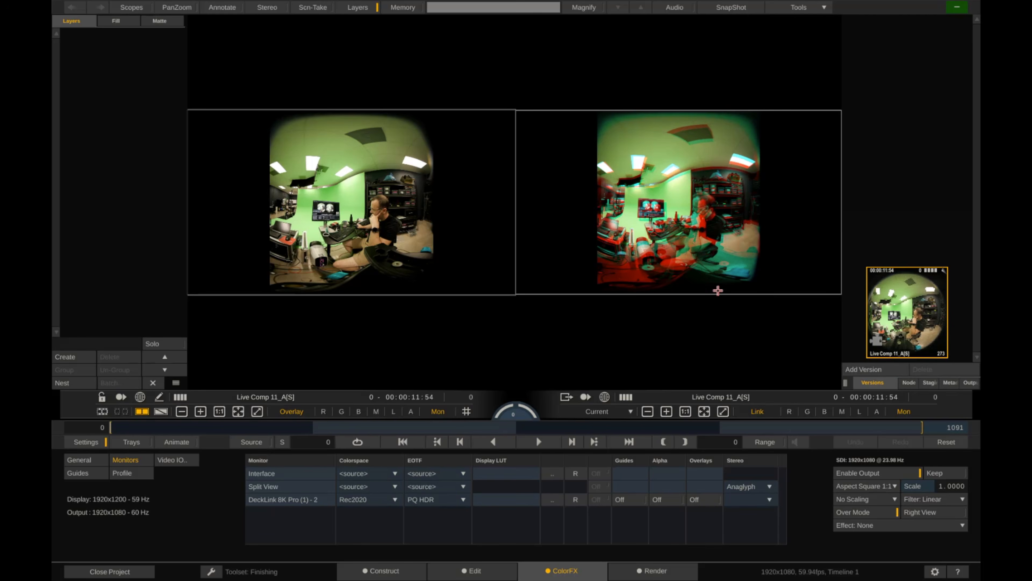
- Examine the anaglyph image at different zoom levels alongside the single-eye view
scroll(715, 216, up, 5)
scroll(720, 217, down, 6)
scroll(715, 212, up, 4)
click(668, 412)
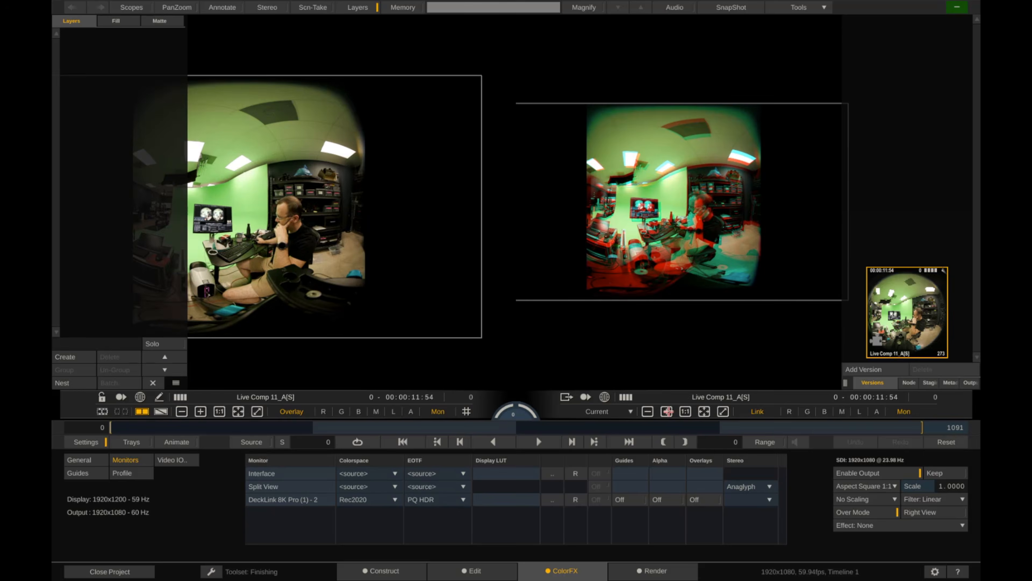
click(667, 412)
drag(641, 252, 697, 241)
scroll(696, 240, down, 6)
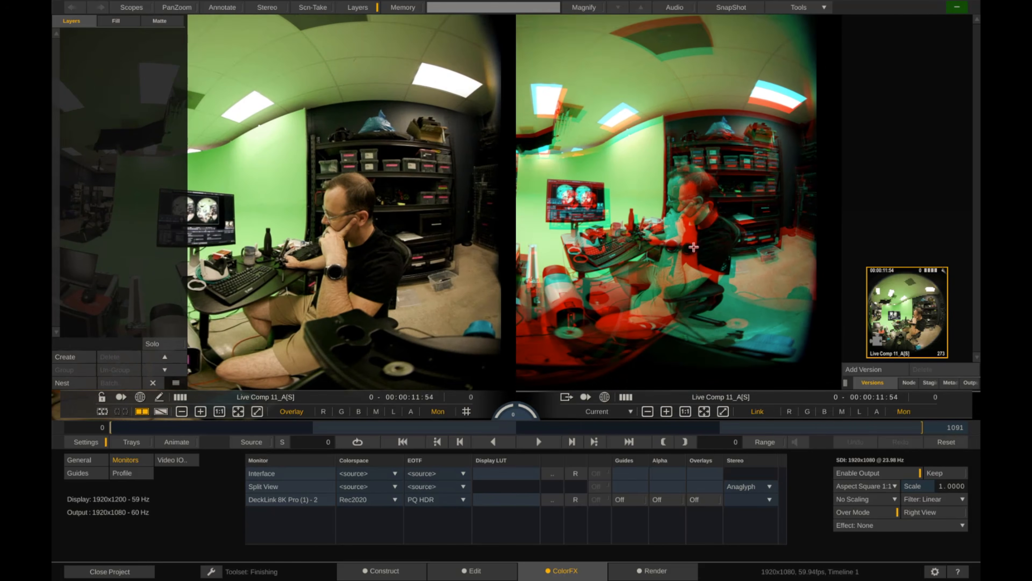
scroll(391, 261, down, 4)
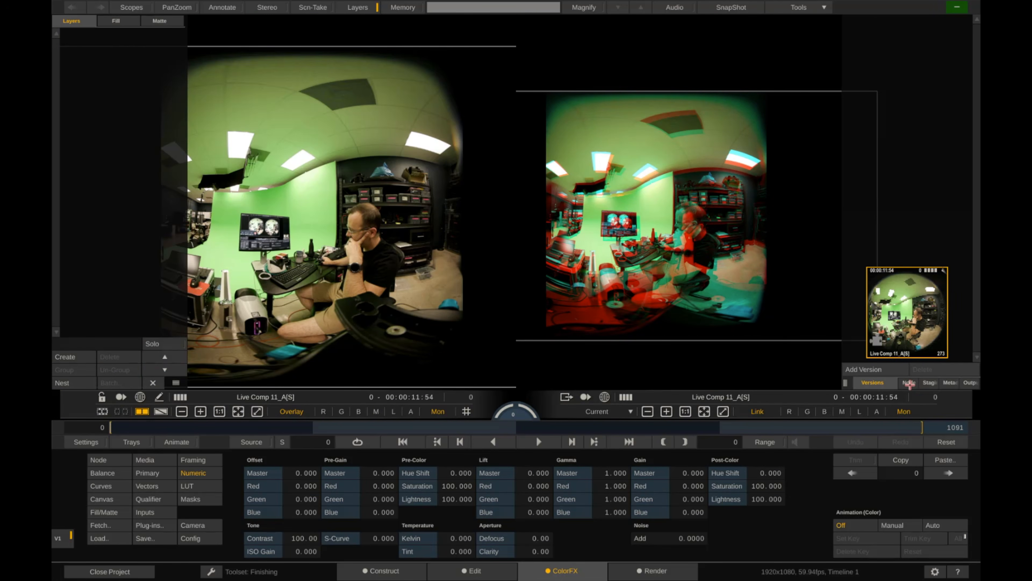
- Open the stereo shot's node tree and inspect the two eye nodes beneath the stereo node
click(910, 383)
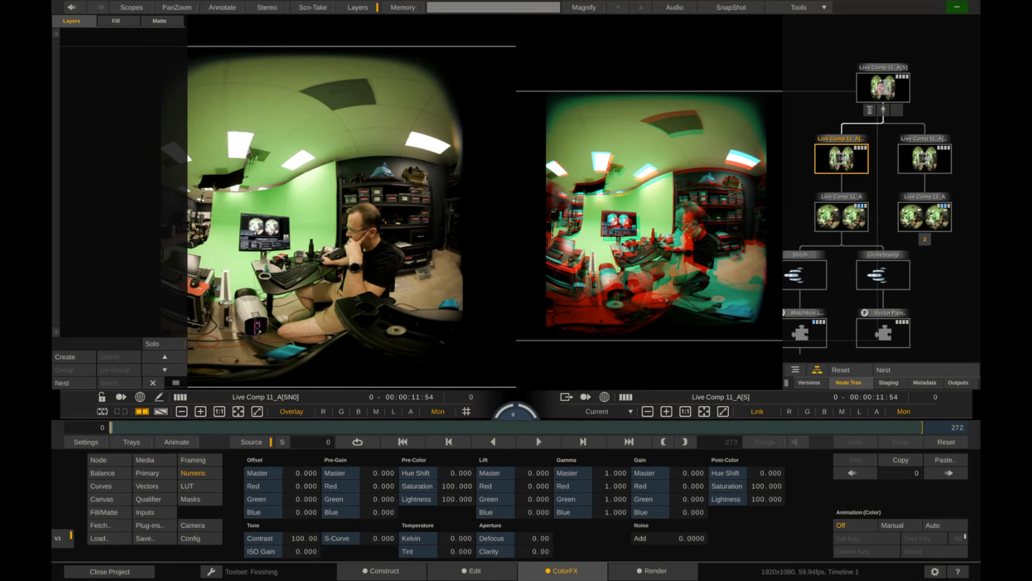
mouse_move(834, 144)
click(923, 154)
click(842, 155)
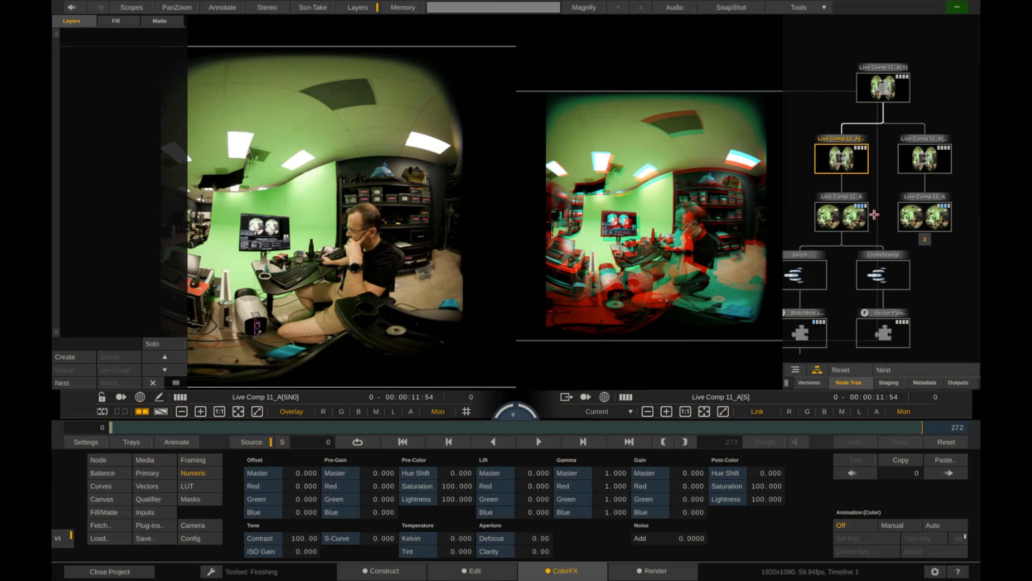
- Try adjusting the Pitch in the framing of eye node SN0 and reset it
mouse_move(837, 217)
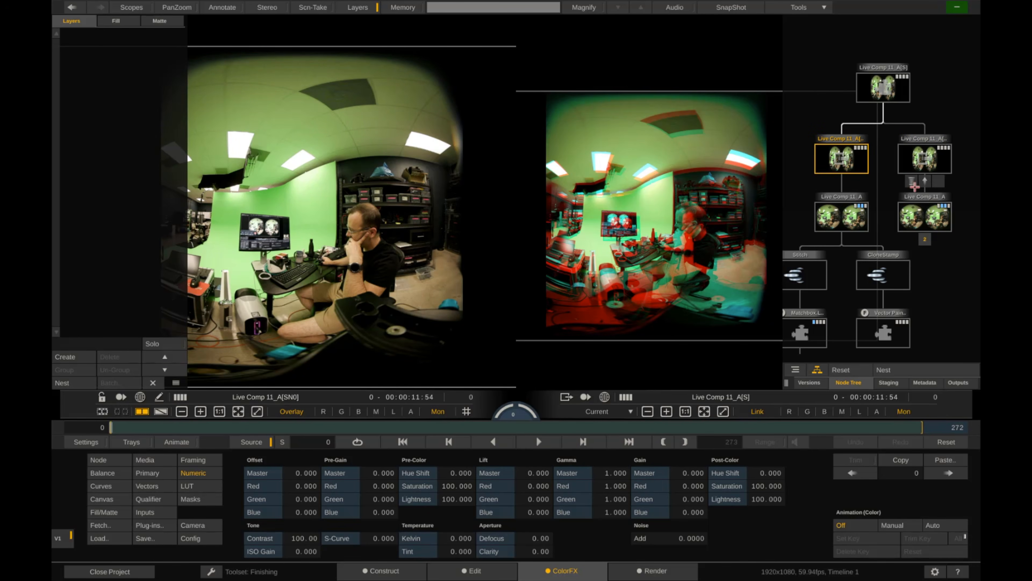
mouse_move(923, 158)
mouse_move(846, 165)
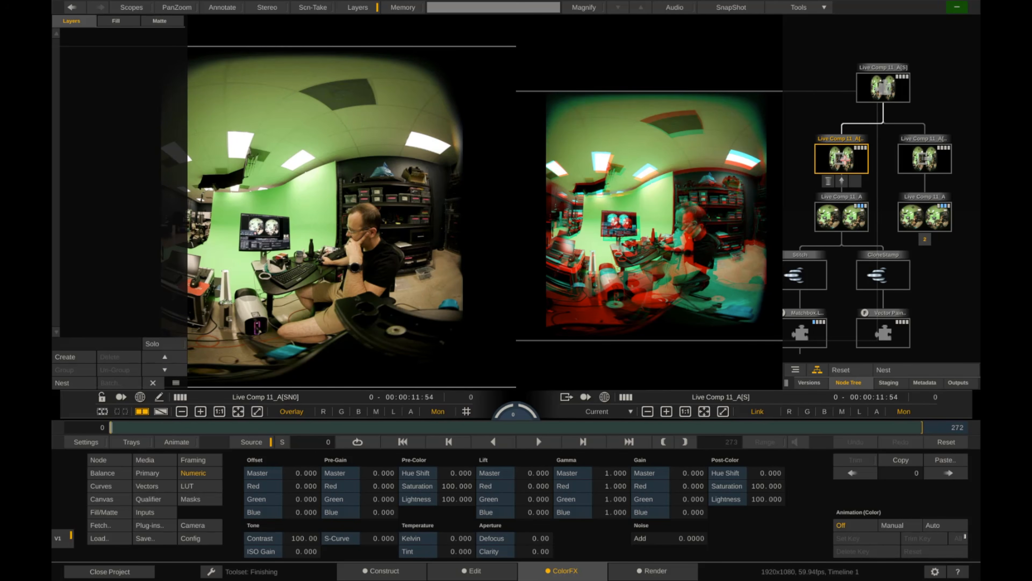
click(199, 461)
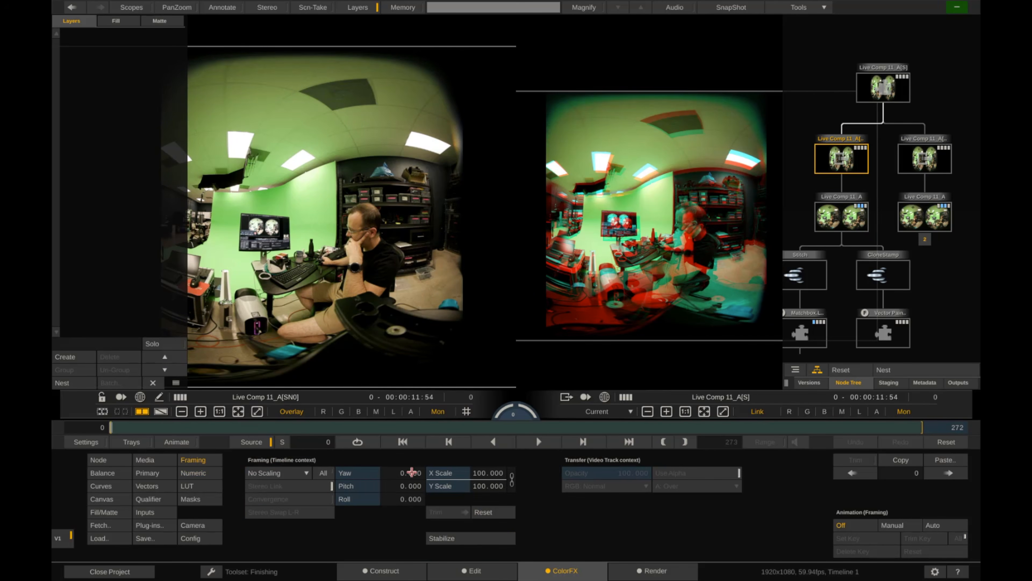
drag(407, 485, 414, 492)
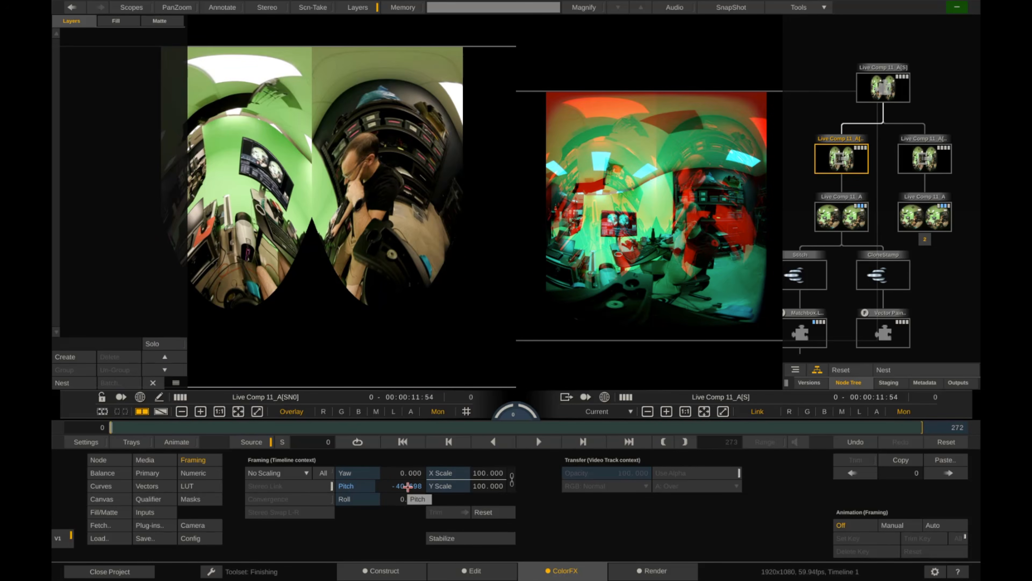
alt+click(408, 485)
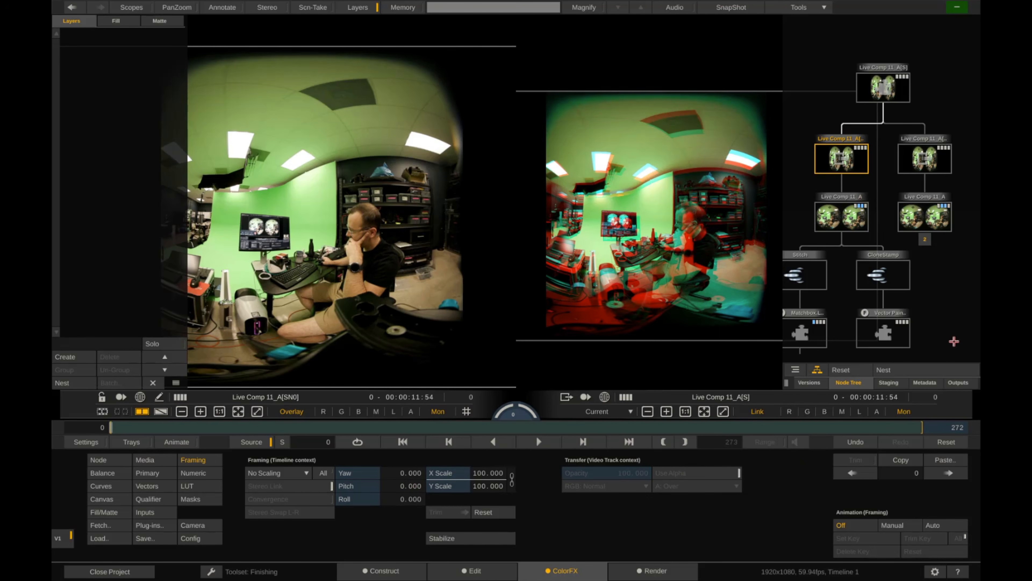
- Set the projection type in eye node SN0's metadata to Normal
click(922, 383)
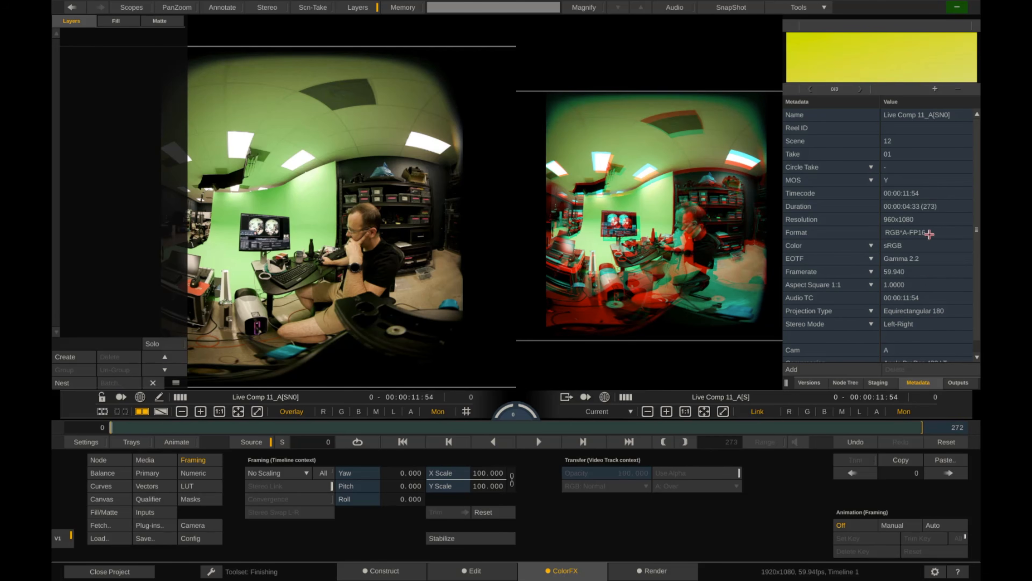
scroll(873, 318, down, 1)
click(868, 298)
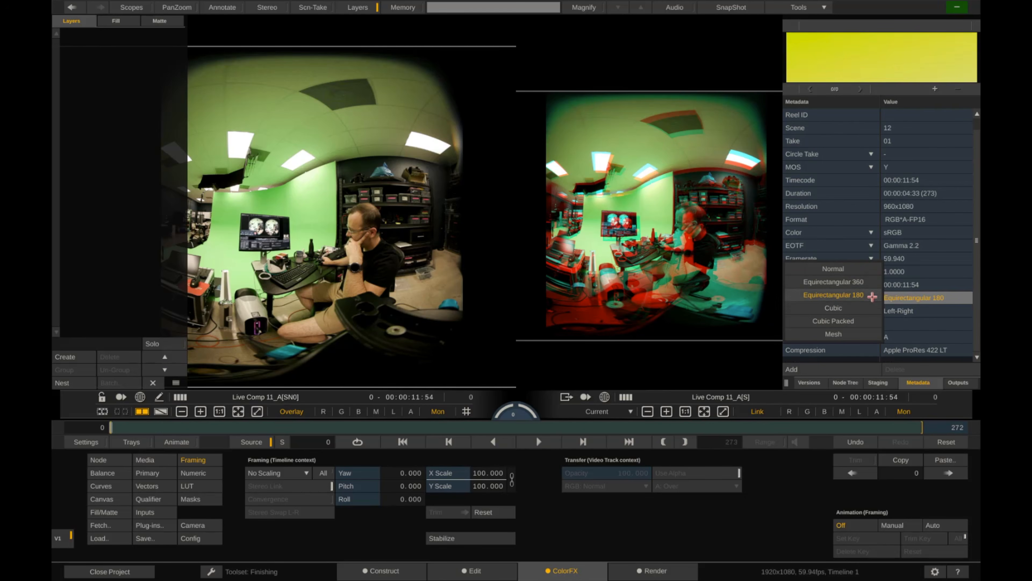
click(850, 268)
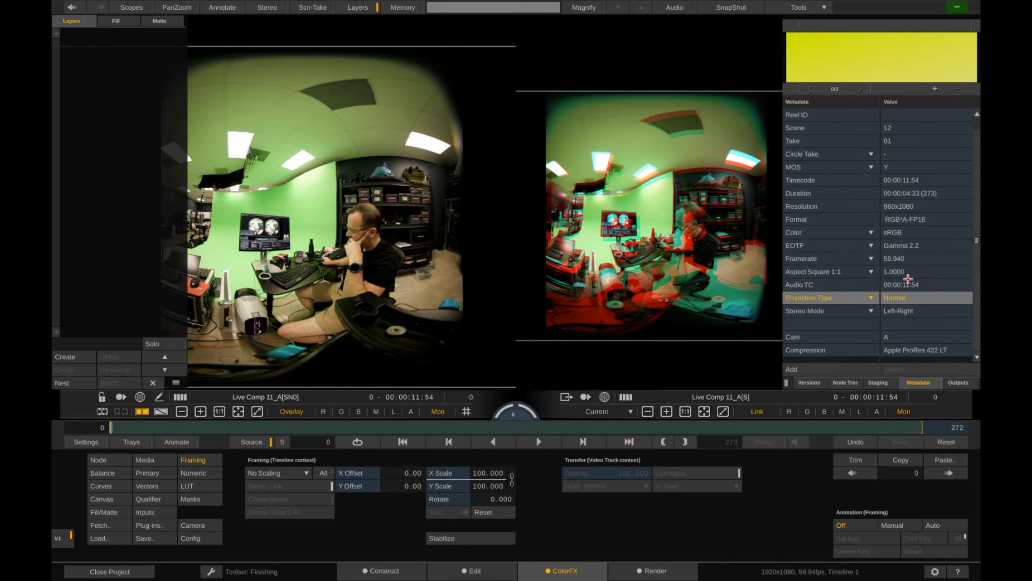
- Set eye node SN1's metadata to projection type Normal and stereo mode Mono
click(845, 382)
click(922, 161)
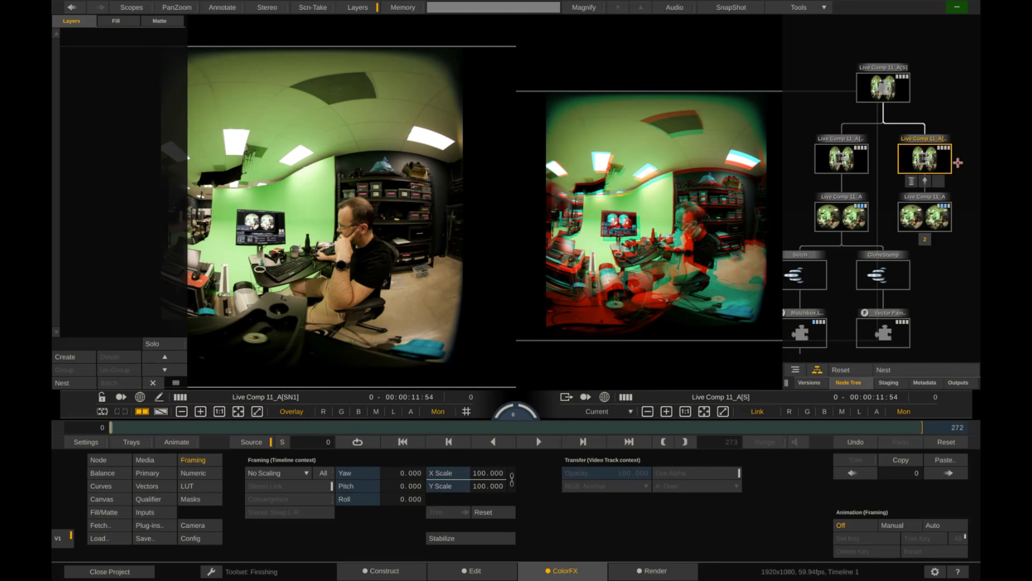
click(913, 384)
click(857, 294)
click(849, 269)
click(858, 311)
click(864, 284)
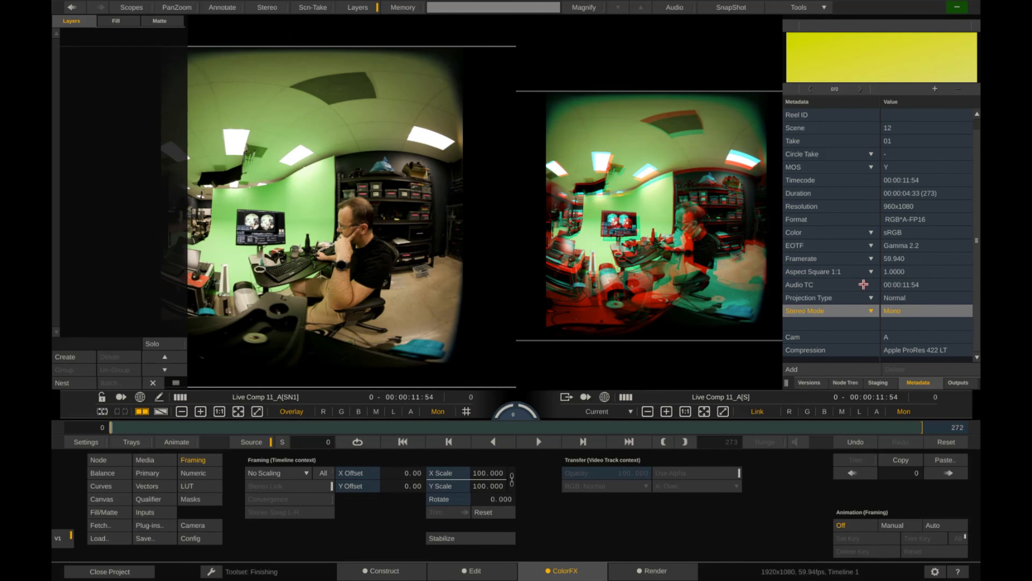
- Try shifting the framing offsets of eye nodes SN1 and SN0, undoing each change
click(846, 382)
drag(399, 476, 413, 483)
key(ctrl+z)
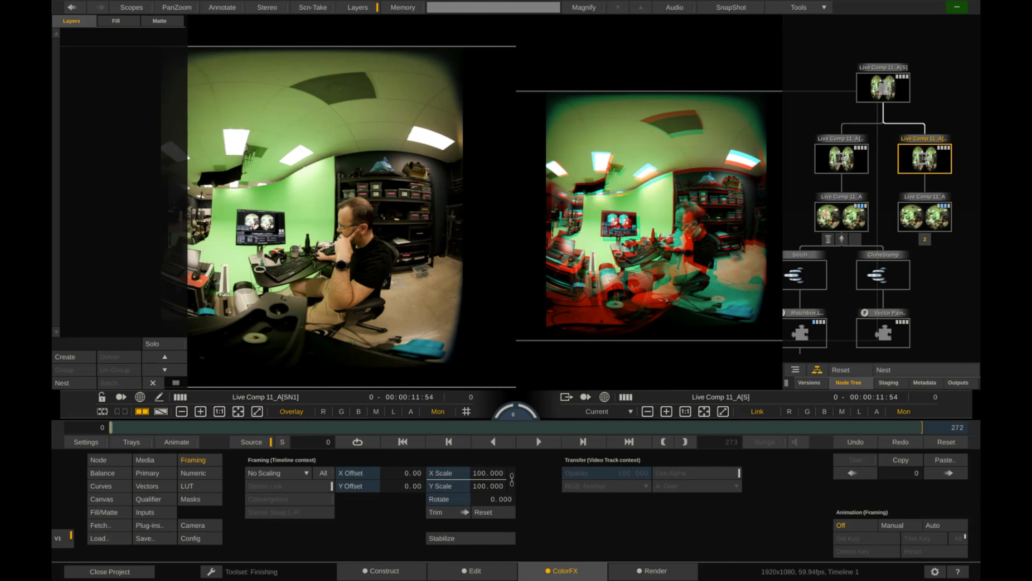
click(857, 174)
drag(416, 476, 409, 492)
key(ctrl+z)
- Try an X Offset of 100 on eye node SN0 and reduce it to 50
double_click(409, 487)
double_click(408, 474)
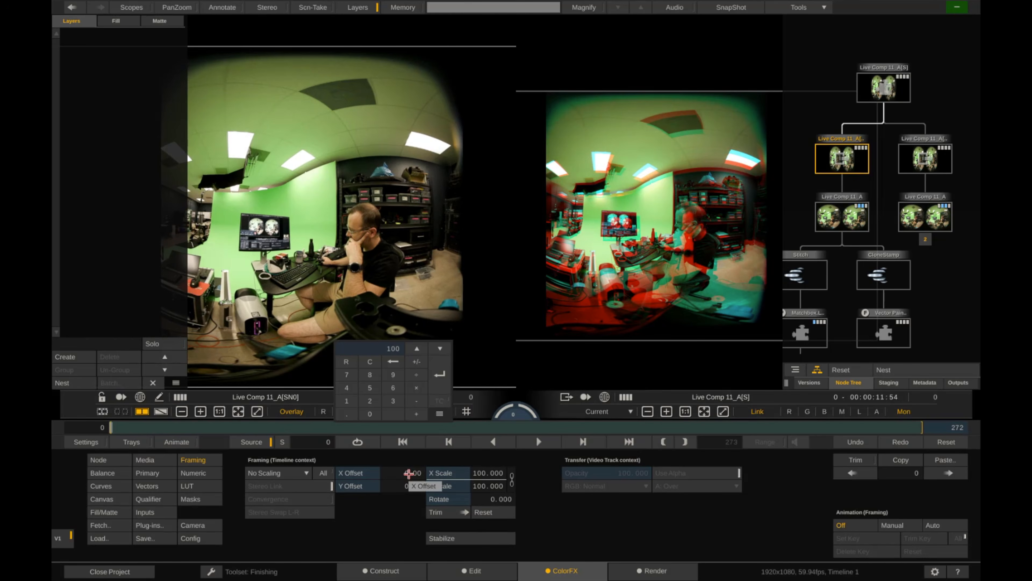
key(Return)
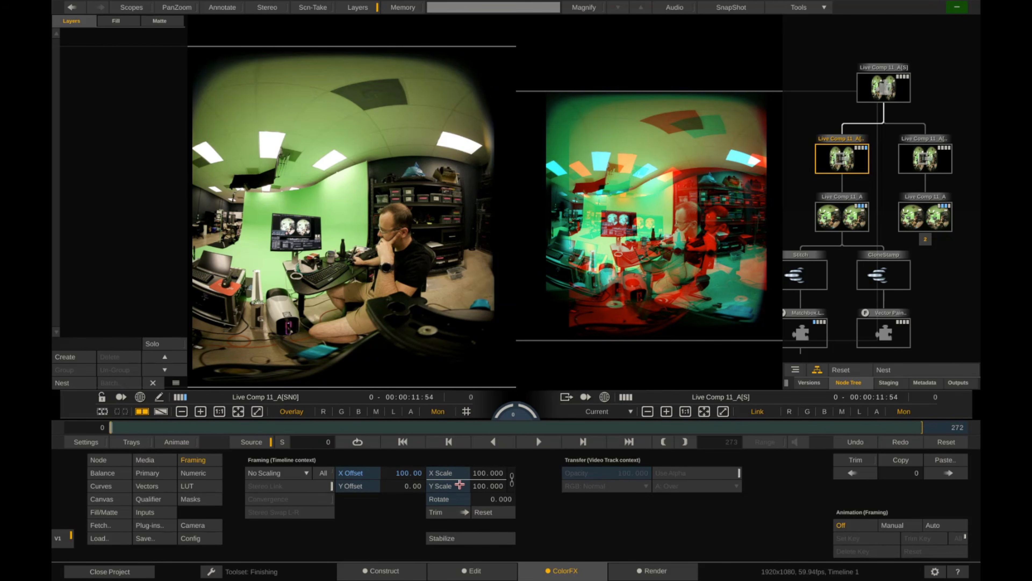
click(414, 473)
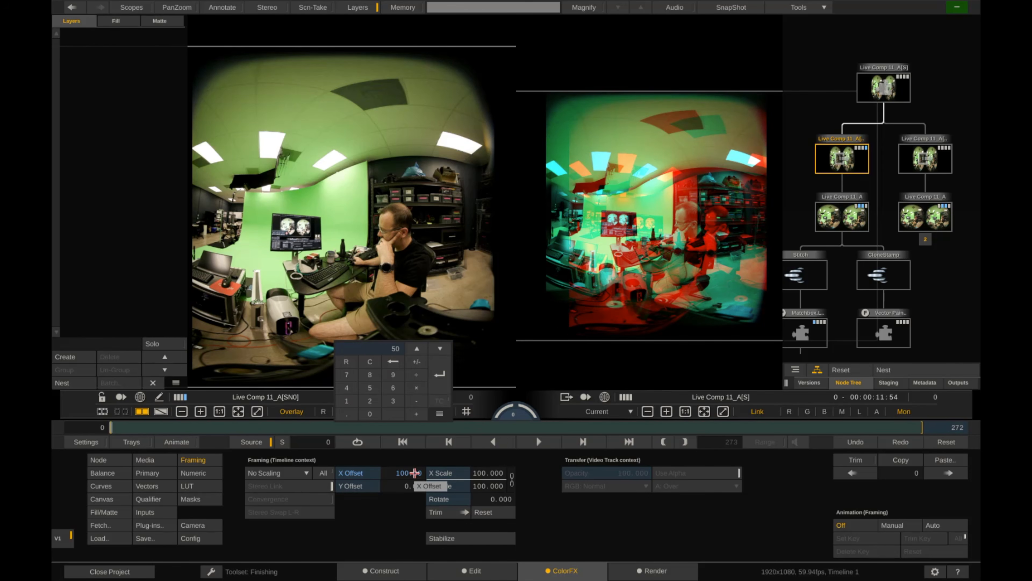
key(Return)
- Set the X Offset of eye node SN1's framing to -50
click(914, 170)
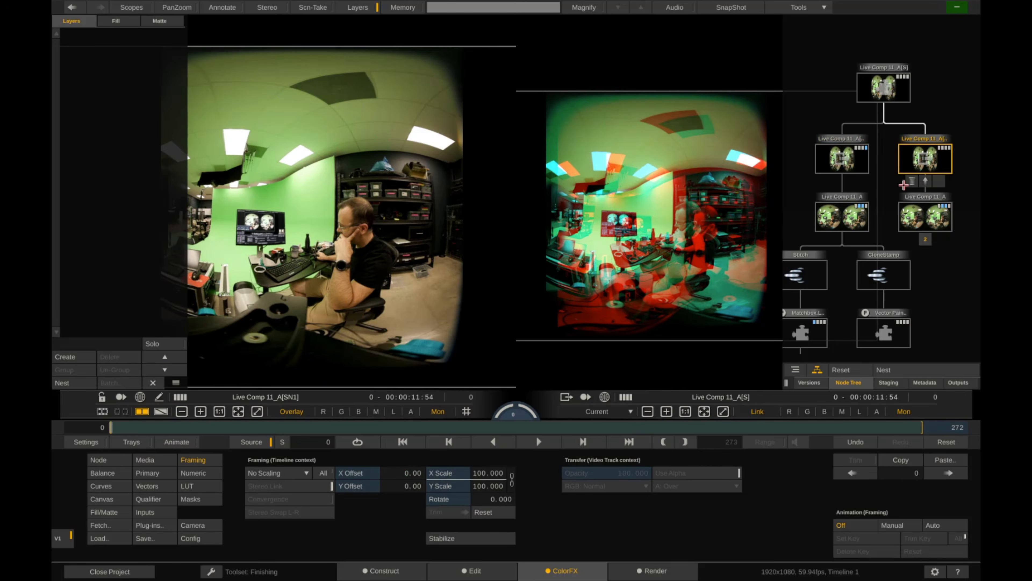
click(410, 473)
text(50)
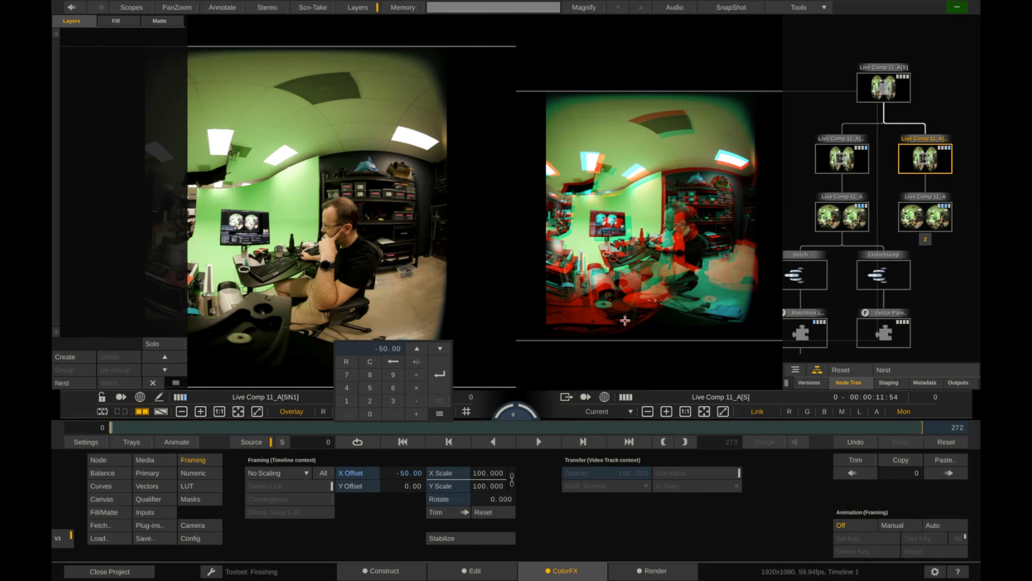
scroll(675, 292, down, 3)
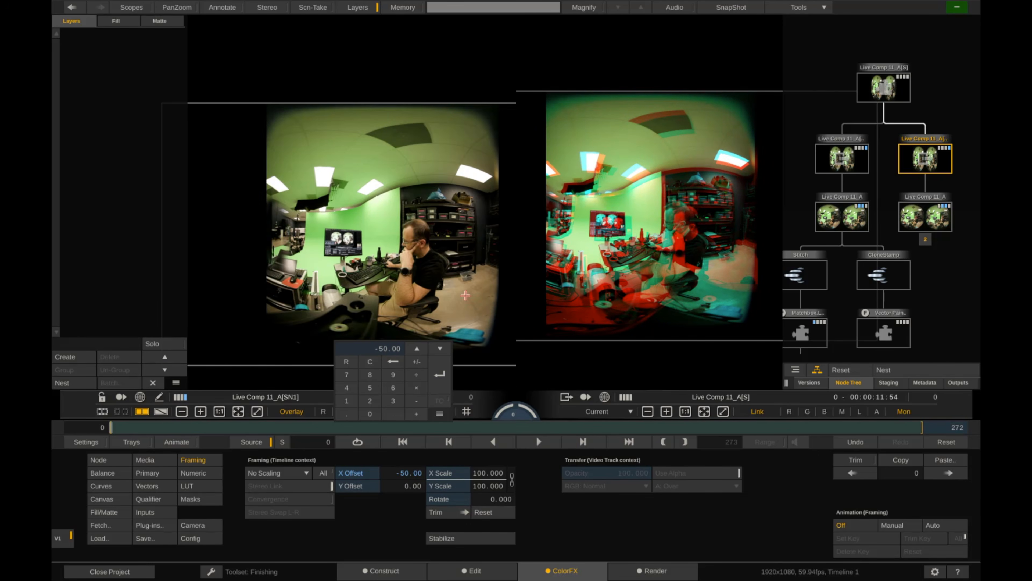
key(Escape)
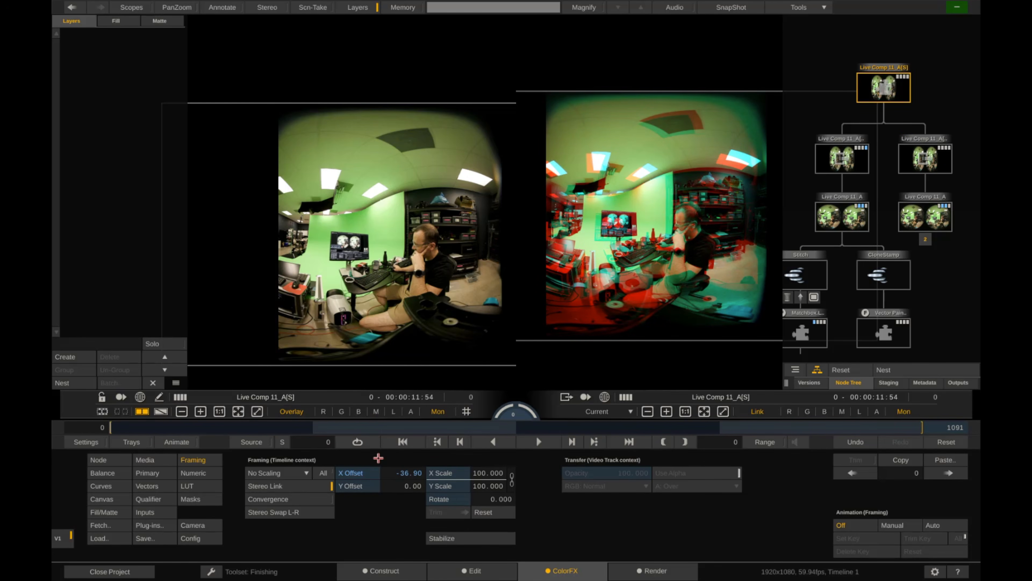
- Return to the Construct workspace and select the second stereo shot on the timeline
click(393, 566)
click(408, 356)
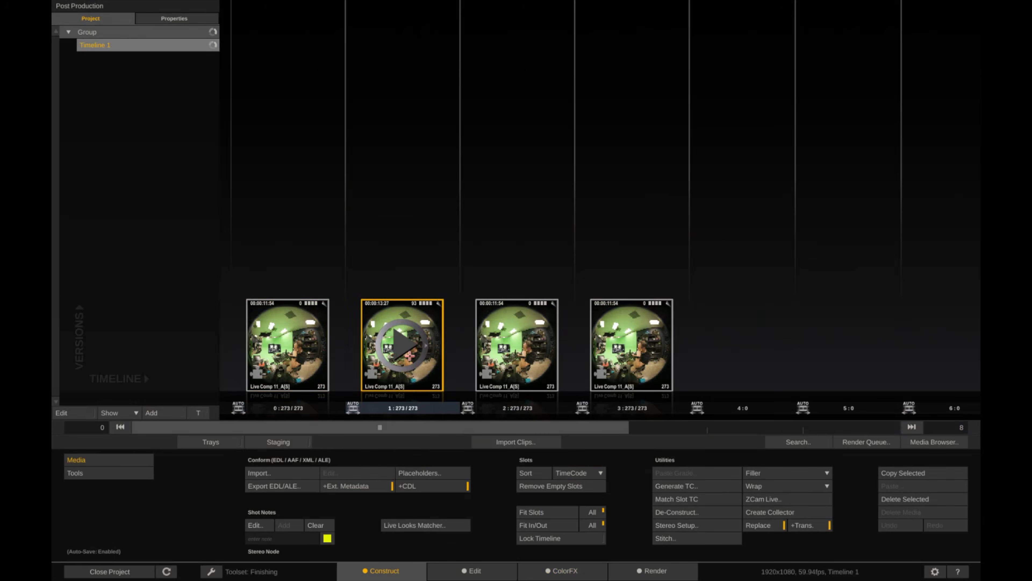